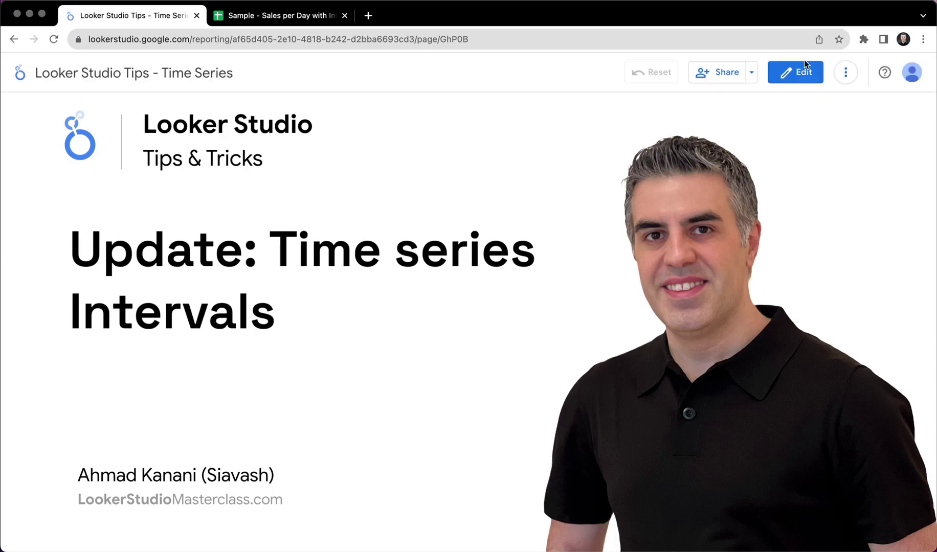
Step: Put the 'Looker Studio Tips - Time Series' report into edit mode
{"action": "left_click", "coordinate": [800, 71]}
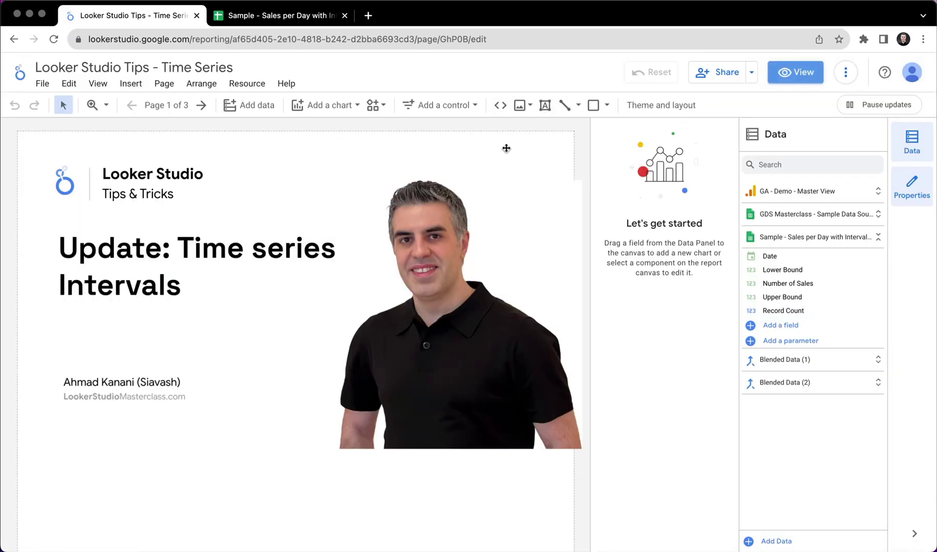
Step: Go to page 2, 'Update: Time Series Intervals', and collapse the Data panel
{"action": "left_click", "coordinate": [201, 105]}
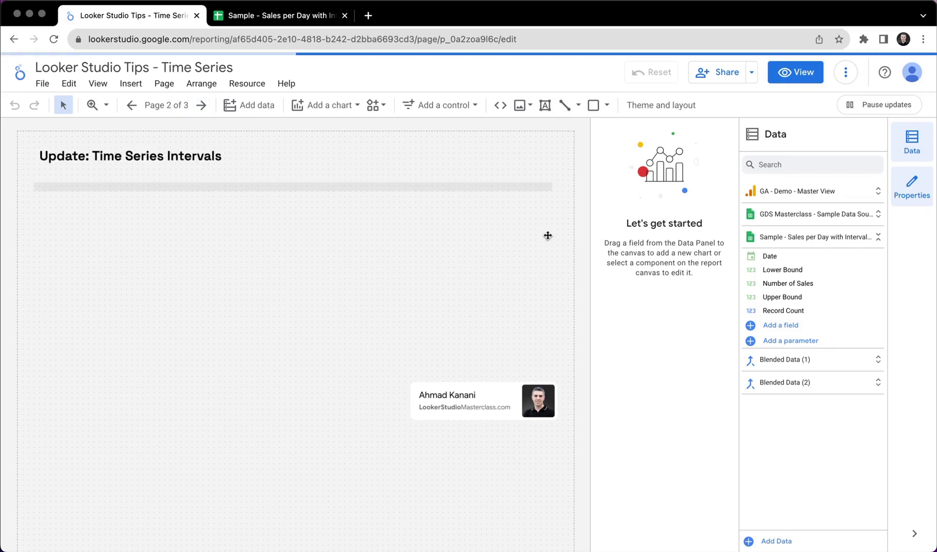
{"action": "left_click", "coordinate": [922, 148]}
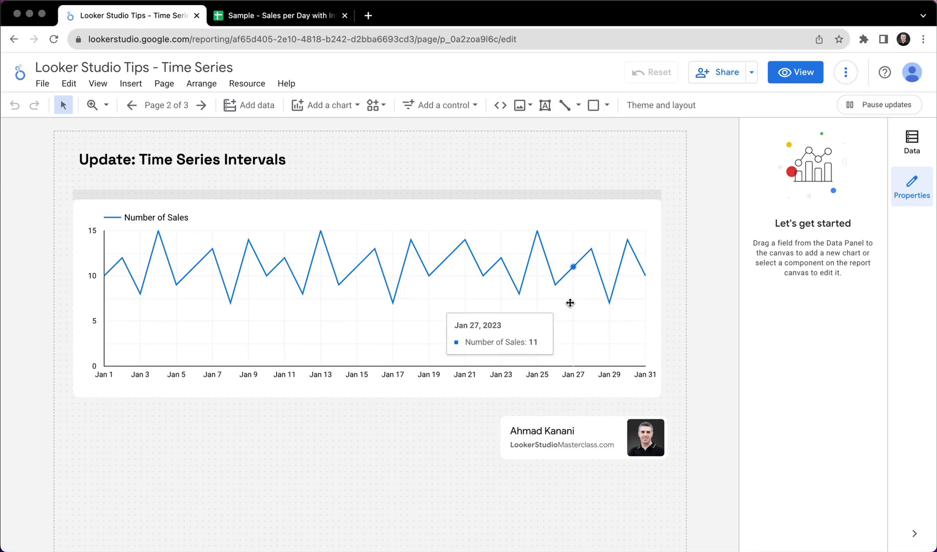
Step: Scan the daily sales rows with their bounds in Google Sheets and select the Number of Sales column
{"action": "left_click", "coordinate": [297, 19]}
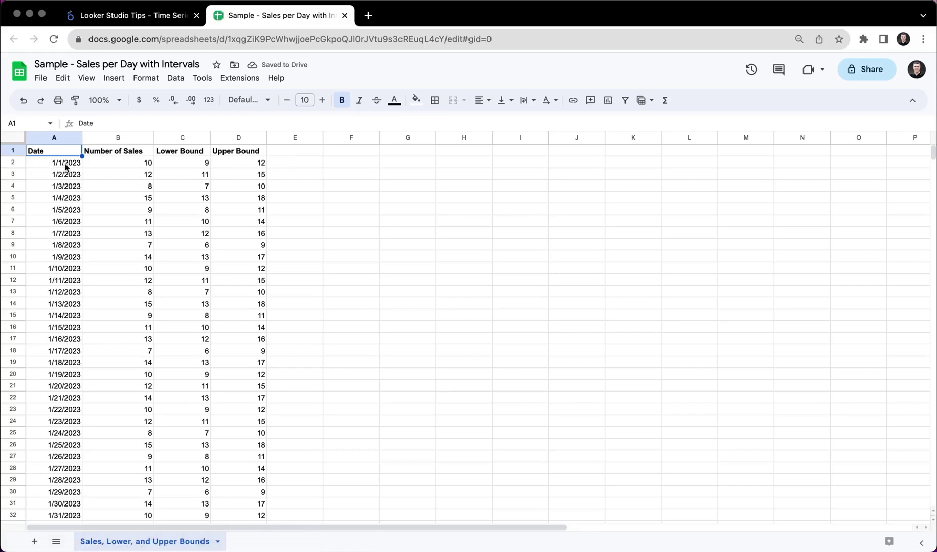
{"action": "scroll", "coordinate": [66, 339], "scroll_direction": "down", "scroll_amount": 2}
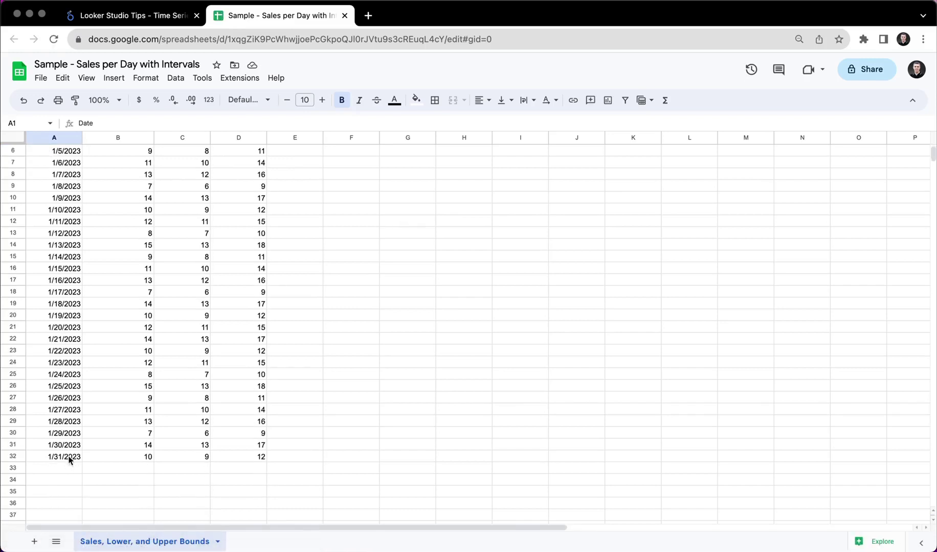
{"action": "scroll", "coordinate": [77, 408], "scroll_direction": "up", "scroll_amount": 2}
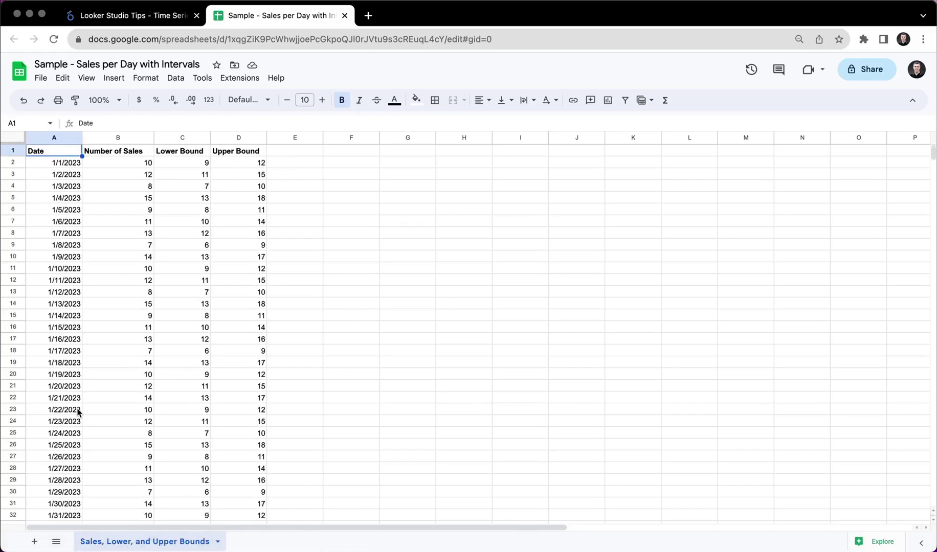
{"action": "left_click", "coordinate": [111, 136]}
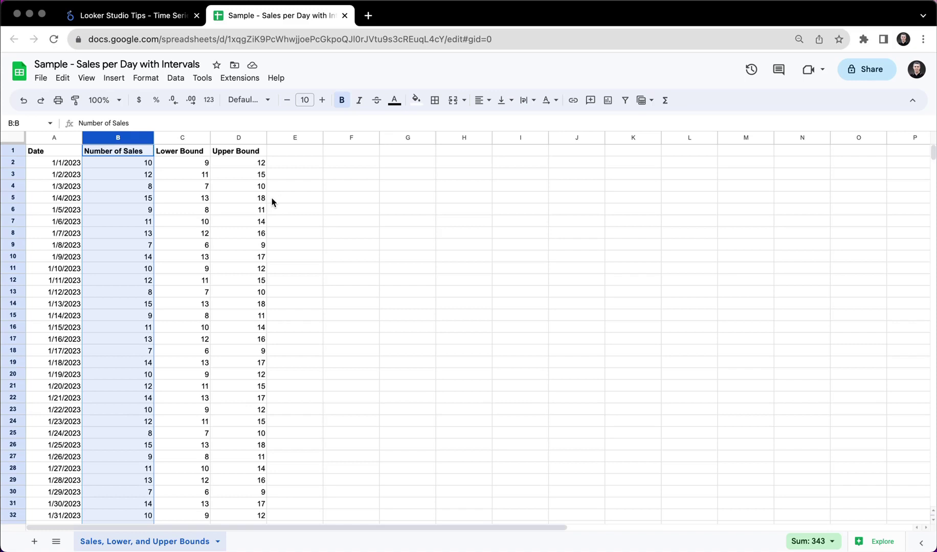
Step: Add a constant reference line at value 12 to the daily sales time series chart
{"action": "left_click", "coordinate": [173, 24]}
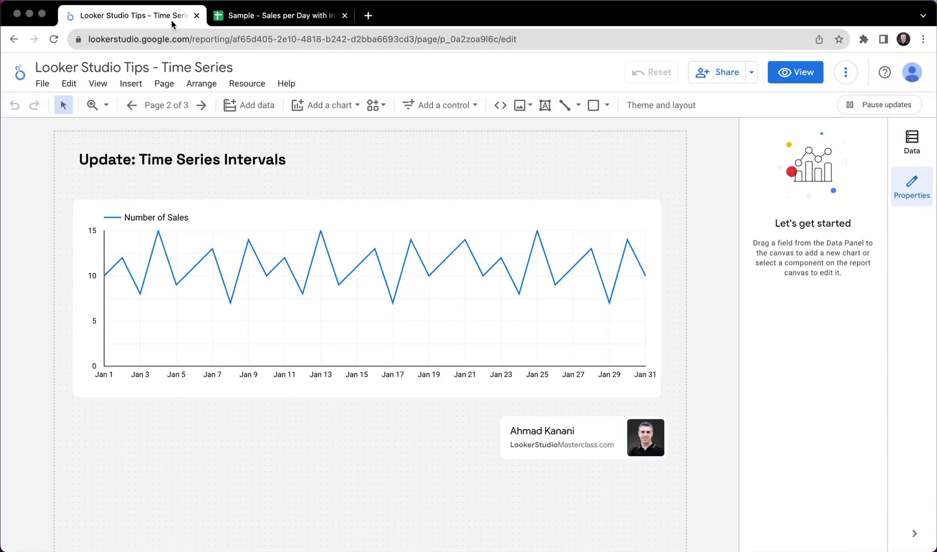
{"action": "left_click", "coordinate": [543, 295]}
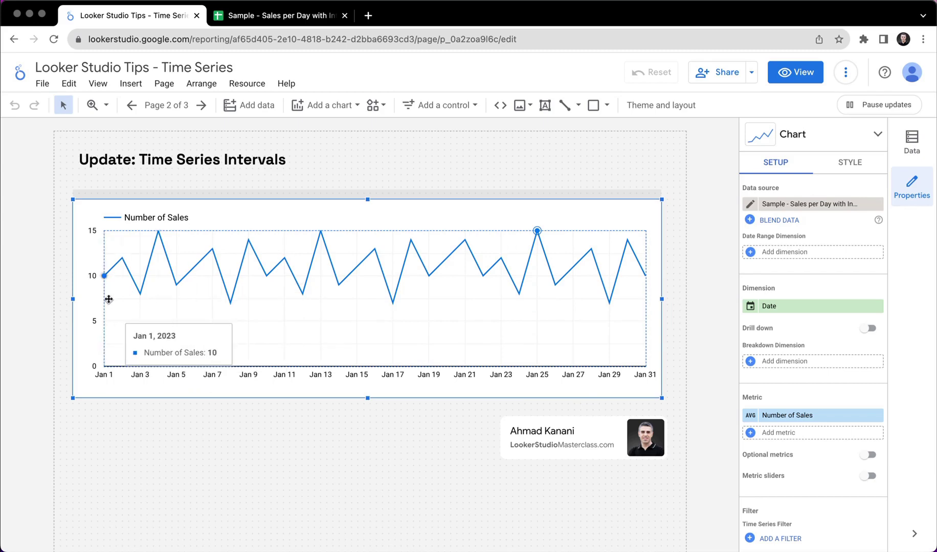
{"action": "left_click", "coordinate": [857, 167]}
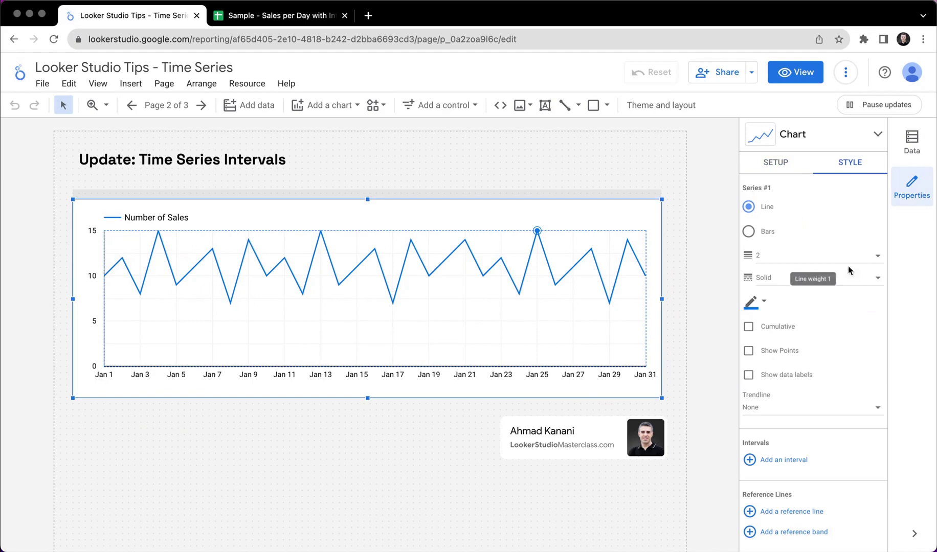
{"action": "scroll", "coordinate": [818, 468], "scroll_direction": "down", "scroll_amount": 1}
{"action": "scroll", "coordinate": [817, 468], "scroll_direction": "down", "scroll_amount": 3}
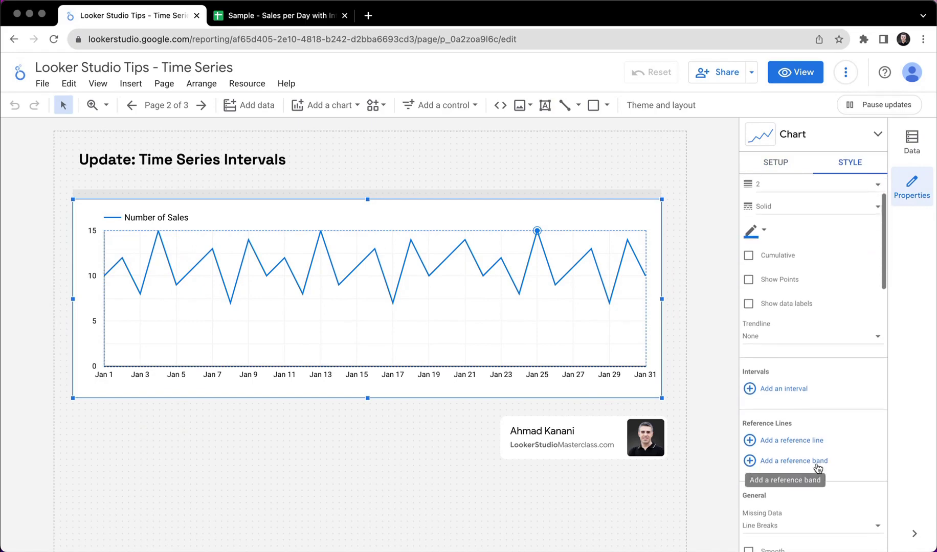
{"action": "left_click", "coordinate": [775, 441]}
{"action": "scroll", "coordinate": [830, 432], "scroll_direction": "down", "scroll_amount": 4}
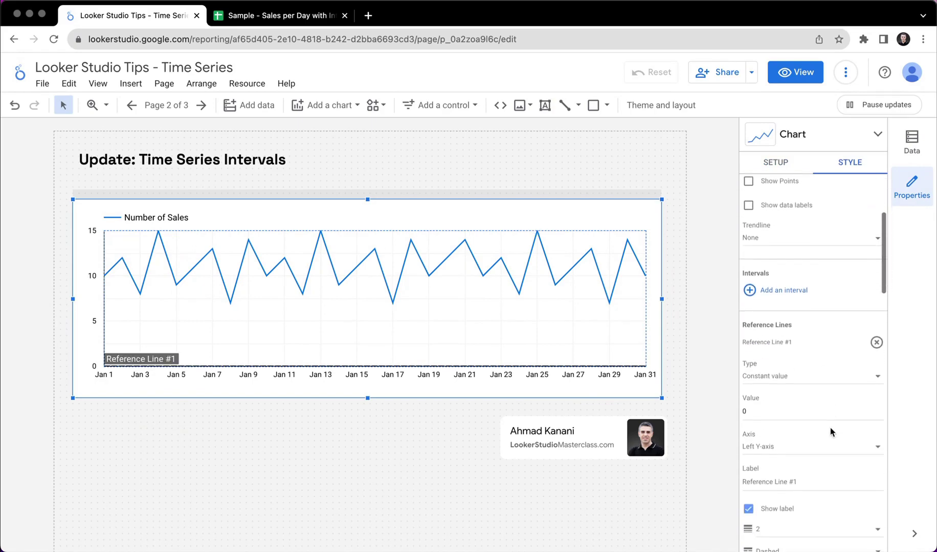
{"action": "left_click", "coordinate": [758, 409]}
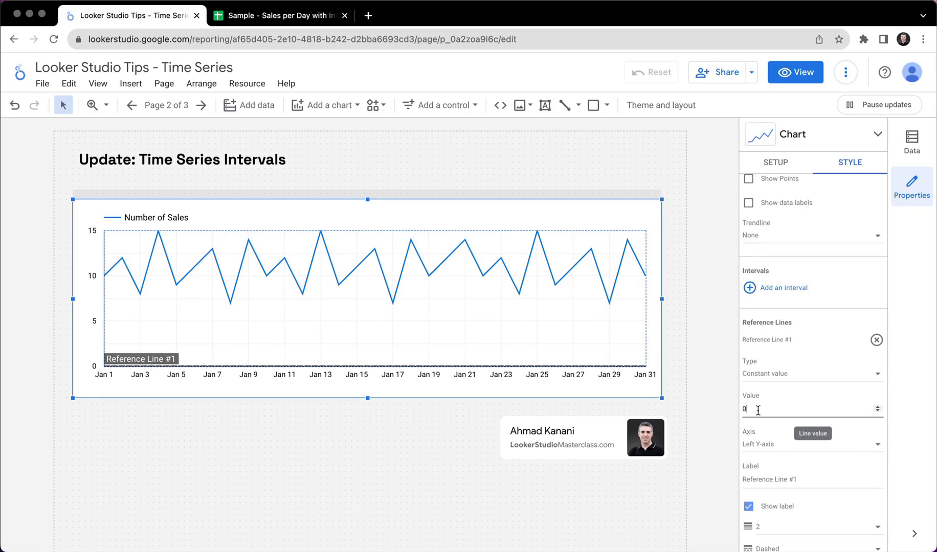
{"action": "key", "text": "BackSpace"}
{"action": "type", "text": "12"}
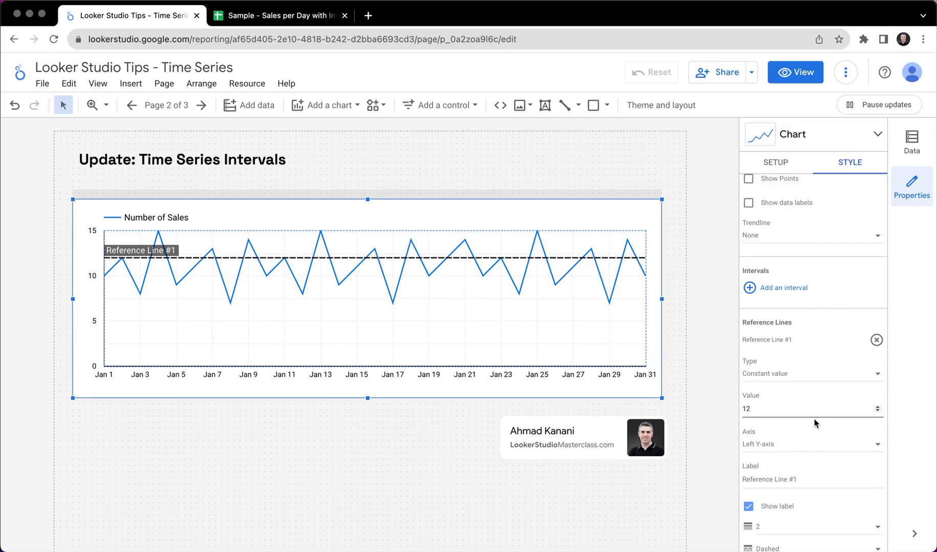
Step: Make the reference line a Number of Sales metric line, trying Min, then settling on Max
{"action": "left_click", "coordinate": [780, 377]}
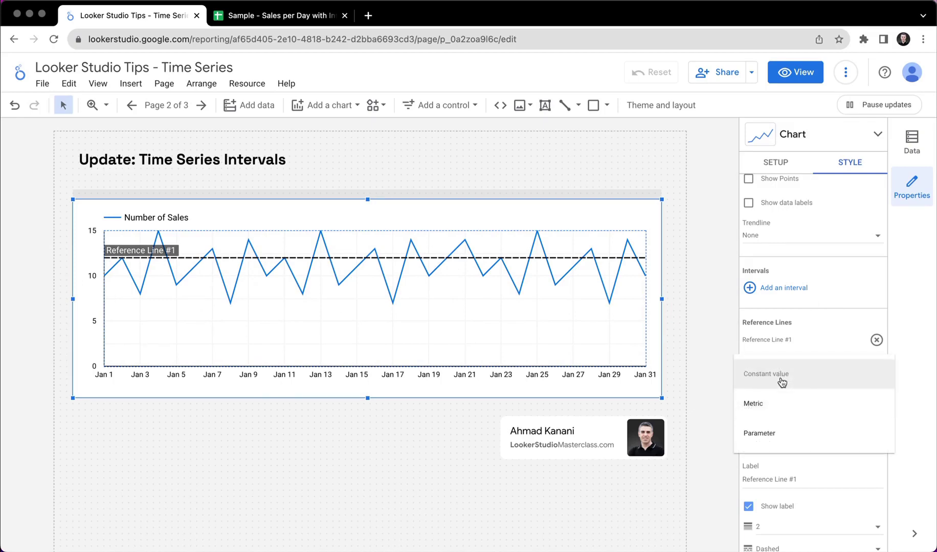
{"action": "left_click", "coordinate": [780, 408]}
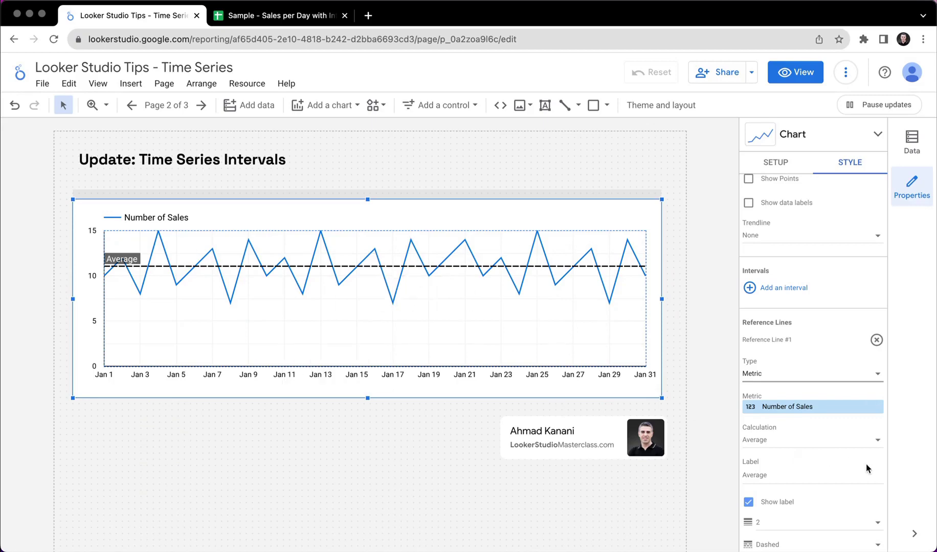
{"action": "mouse_move", "coordinate": [123, 258]}
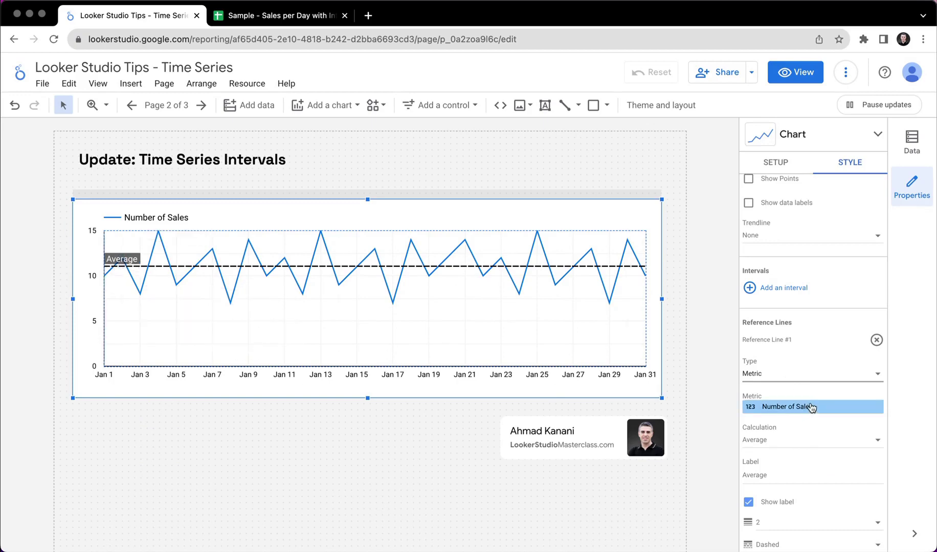
{"action": "left_click", "coordinate": [787, 446]}
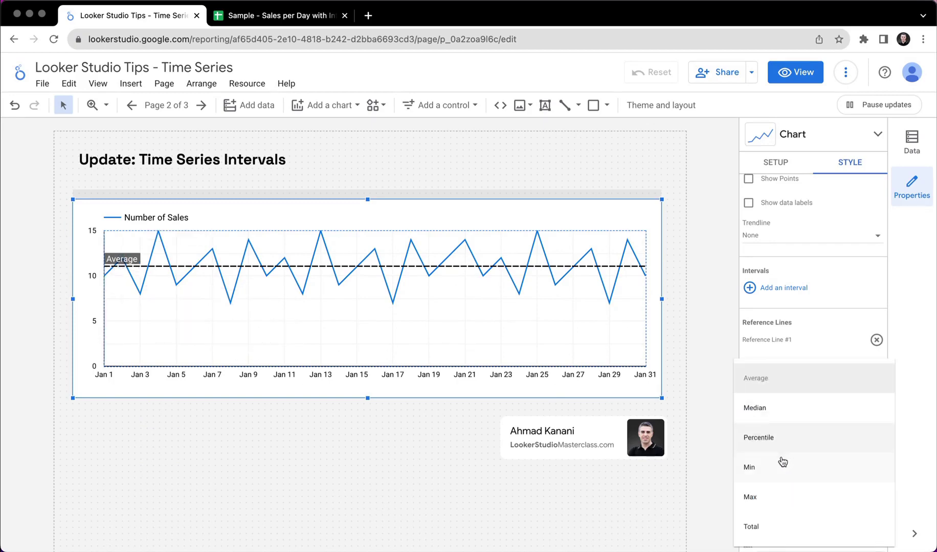
{"action": "left_click", "coordinate": [778, 467]}
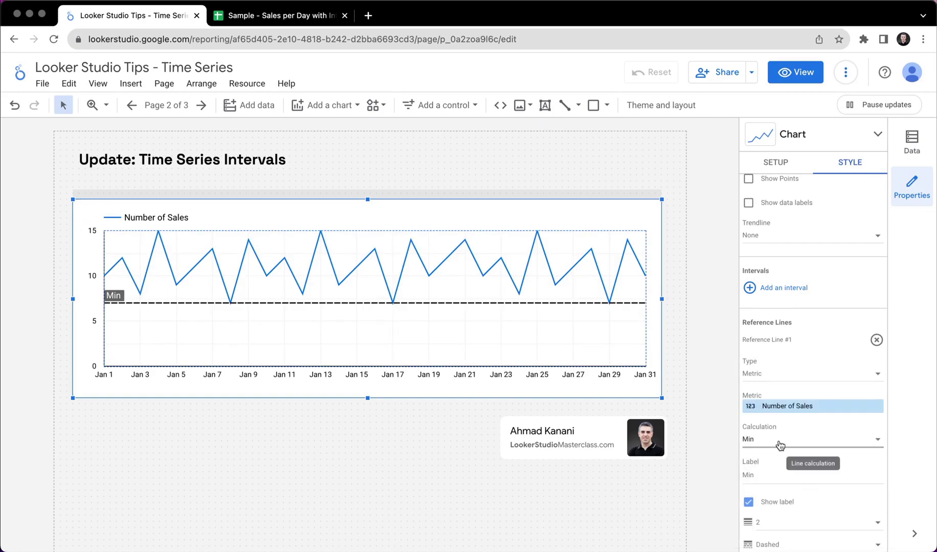
{"action": "left_click", "coordinate": [780, 443]}
{"action": "left_click", "coordinate": [774, 471]}
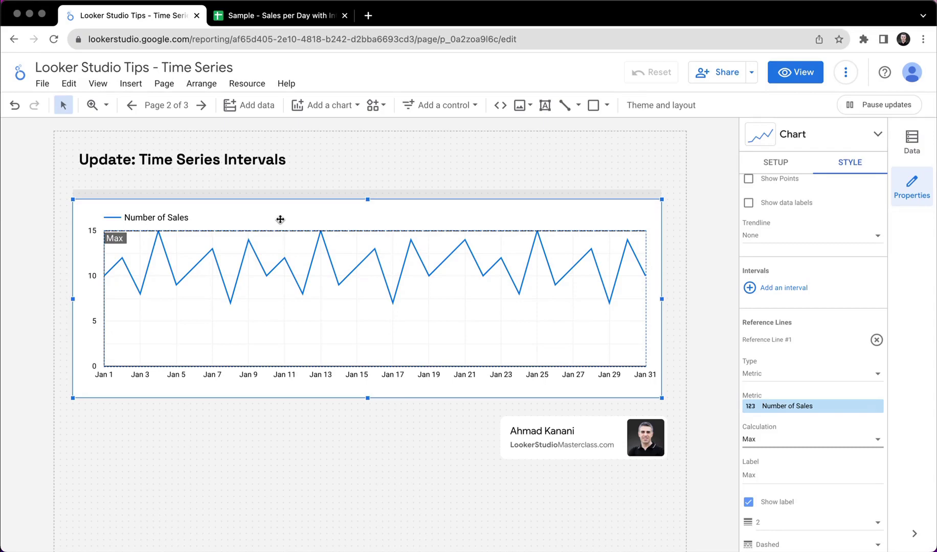
Step: Delete Reference Line #1, add Interval #1 in Top and bottom mode, and show the Data panel
{"action": "left_click", "coordinate": [876, 341]}
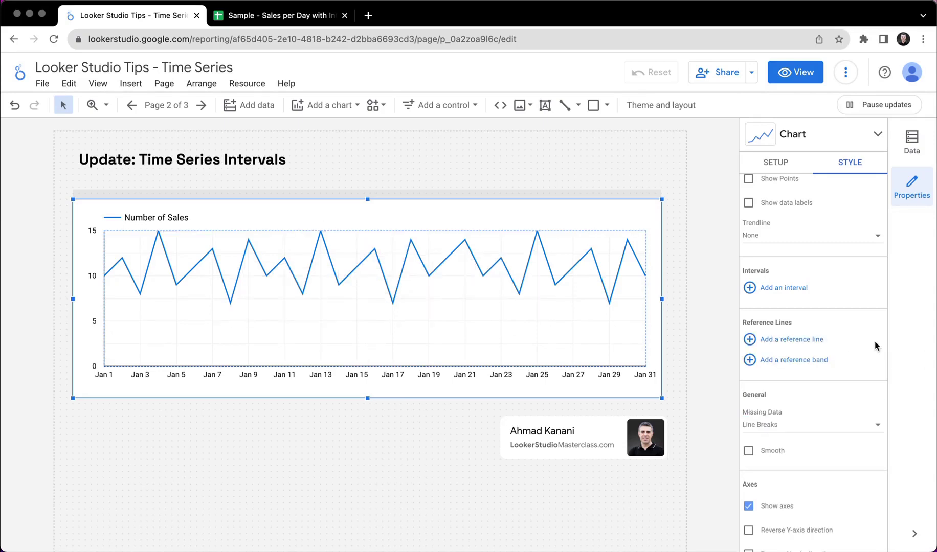
{"action": "left_click", "coordinate": [791, 292]}
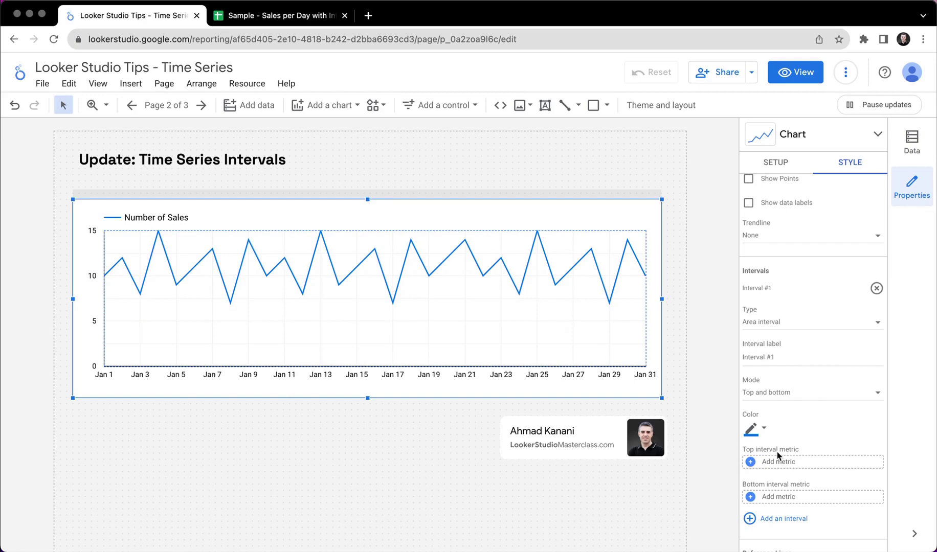
{"action": "left_click", "coordinate": [919, 150]}
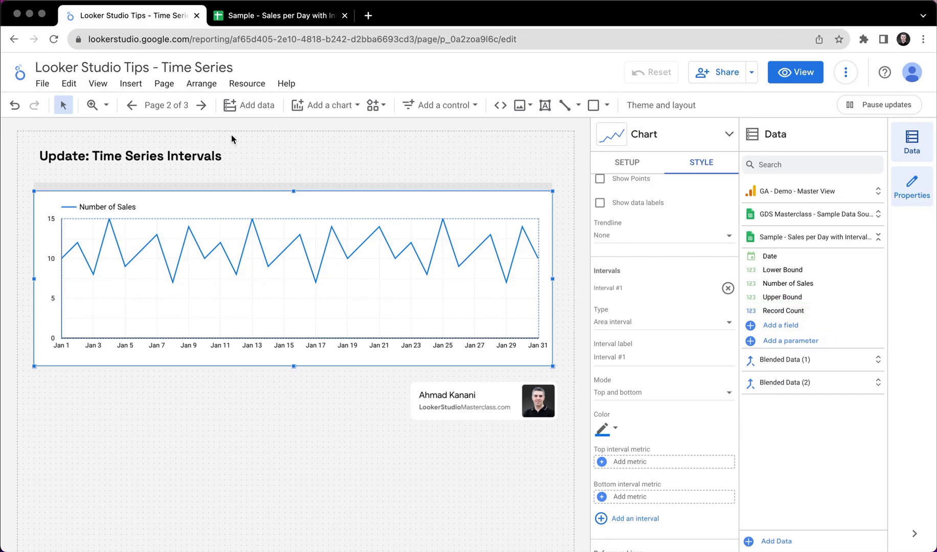
Step: Set Upper Bound as the interval's top metric and Lower Bound as its bottom metric
{"action": "left_click", "coordinate": [258, 17]}
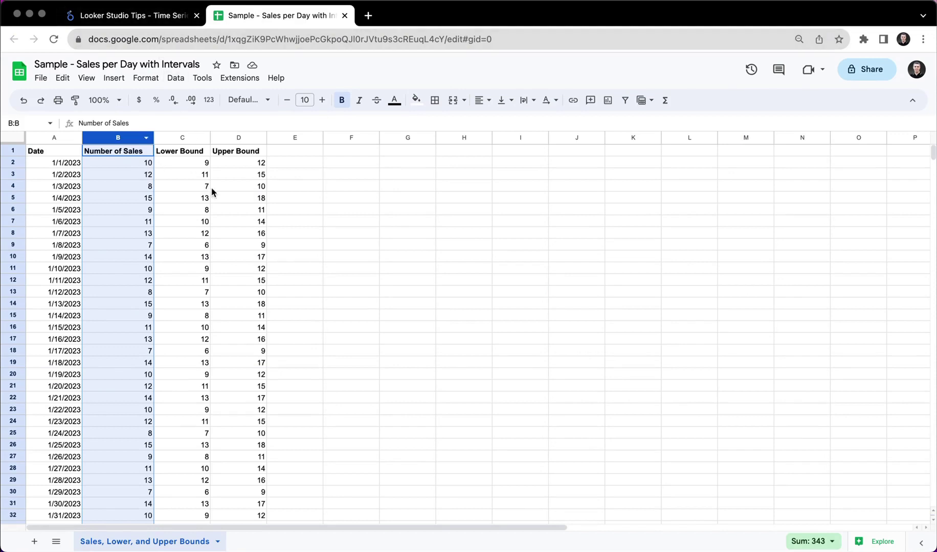
{"action": "left_click", "coordinate": [163, 19]}
{"action": "left_click_drag", "start_coordinate": [782, 297], "coordinate": [654, 463]}
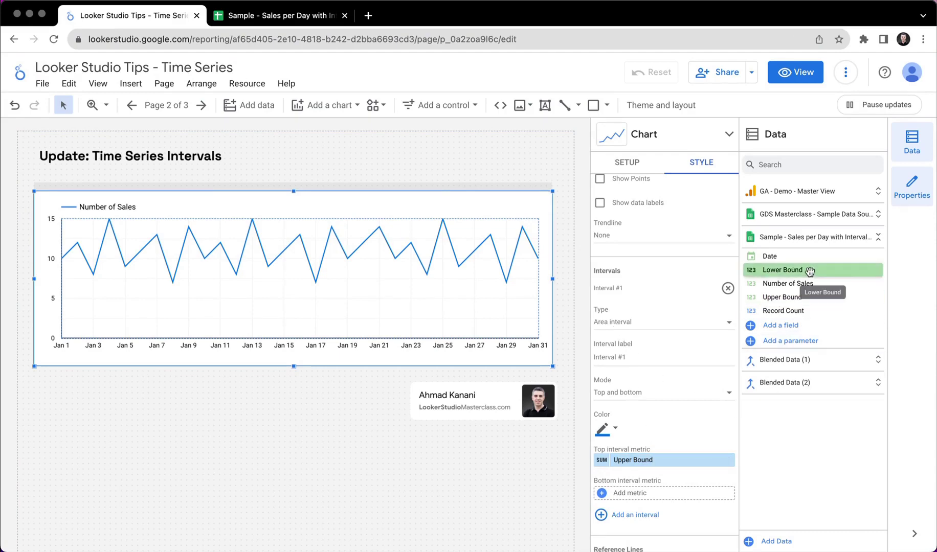
{"action": "mouse_move", "coordinate": [809, 271]}
{"action": "left_mouse_down"}
{"action": "mouse_move", "coordinate": [736, 352]}
{"action": "mouse_move", "coordinate": [707, 453]}
{"action": "mouse_move", "coordinate": [685, 488]}
{"action": "mouse_move", "coordinate": [662, 502]}
{"action": "left_mouse_up"}
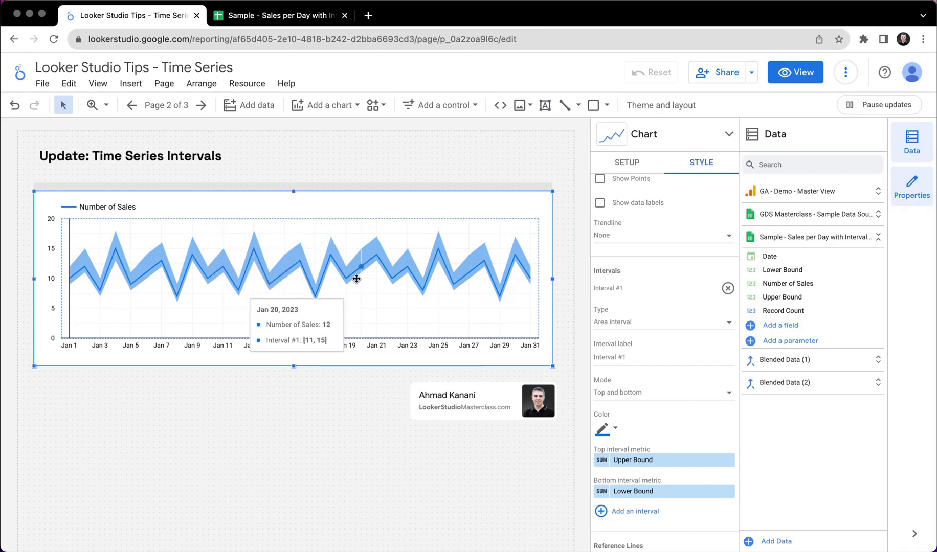
Step: Recolour Interval #1 from blue to pale yellow, then to a stronger yellow
{"action": "left_click", "coordinate": [610, 431]}
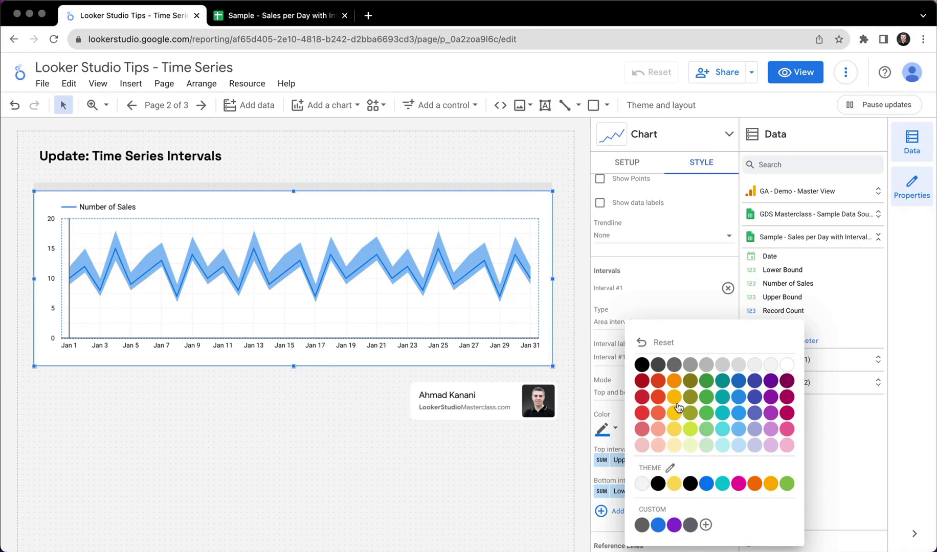
{"action": "left_click", "coordinate": [674, 445]}
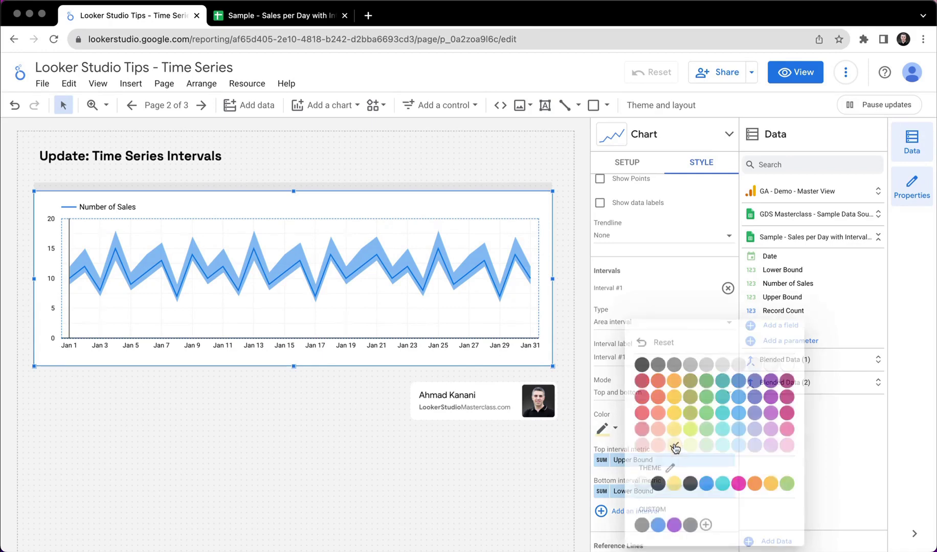
{"action": "left_click", "coordinate": [613, 430]}
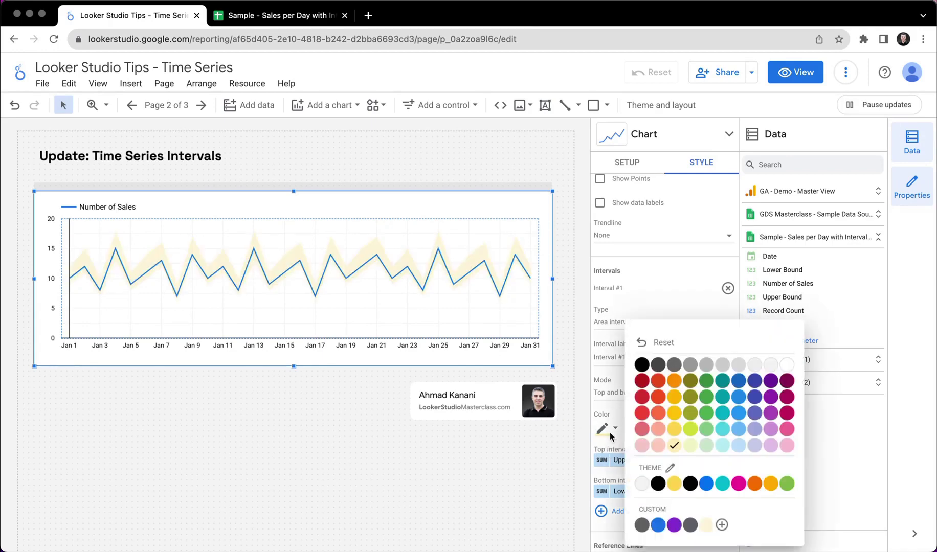
{"action": "left_click", "coordinate": [672, 433]}
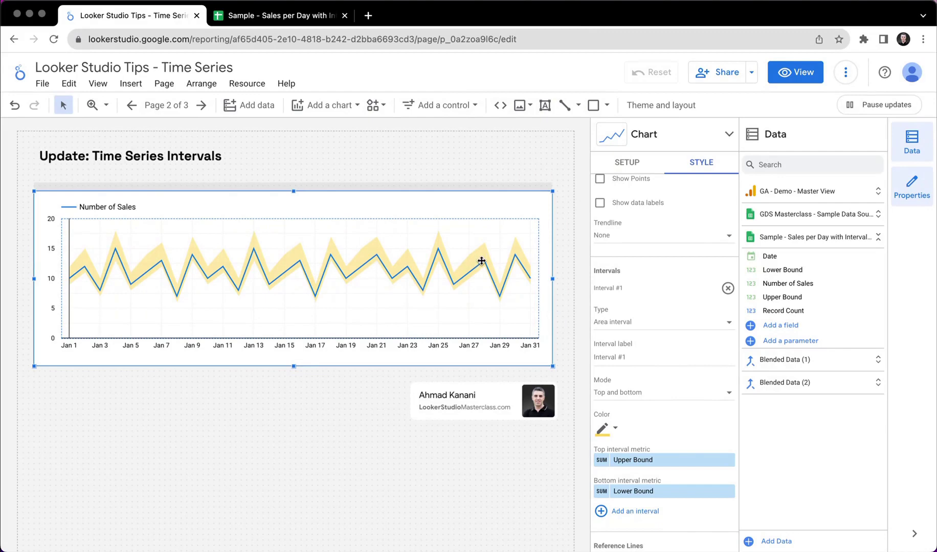
{"action": "mouse_move", "coordinate": [423, 269]}
Step: Label the interval 'Expected range' so its hover values use that name
{"action": "left_click", "coordinate": [609, 358]}
{"action": "type", "text": "Expected range"}
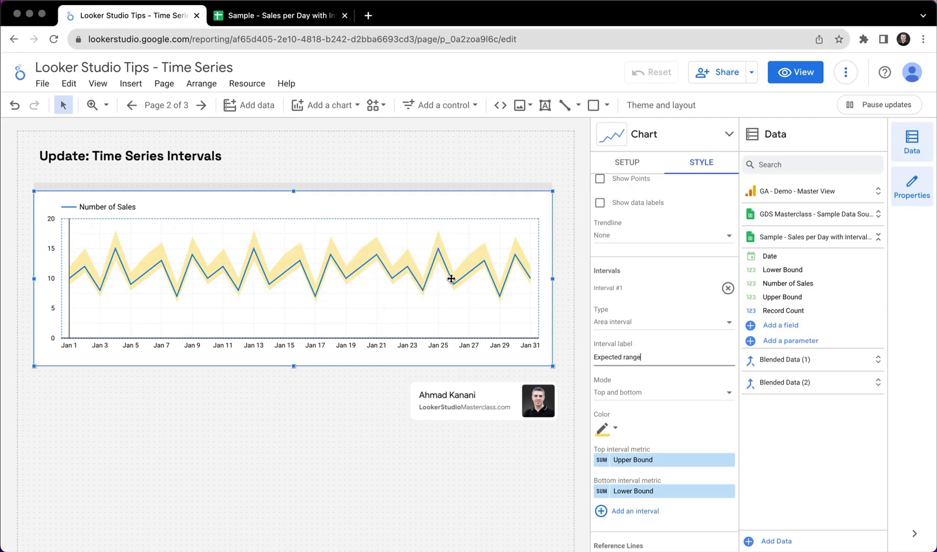
{"action": "mouse_move", "coordinate": [438, 238]}
{"action": "mouse_move", "coordinate": [423, 291]}
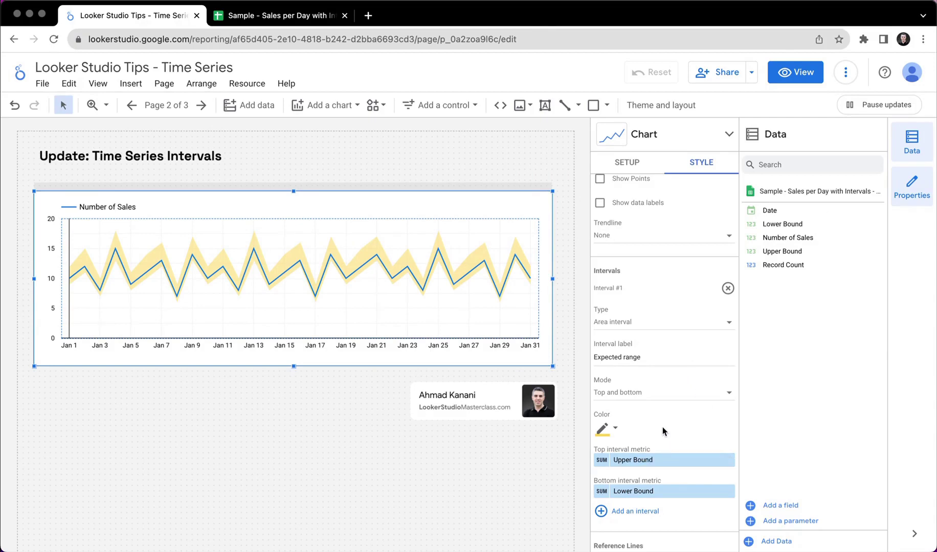
Step: Switch the interval type to Bar and fit the report canvas to the window width
{"action": "left_click", "coordinate": [645, 323]}
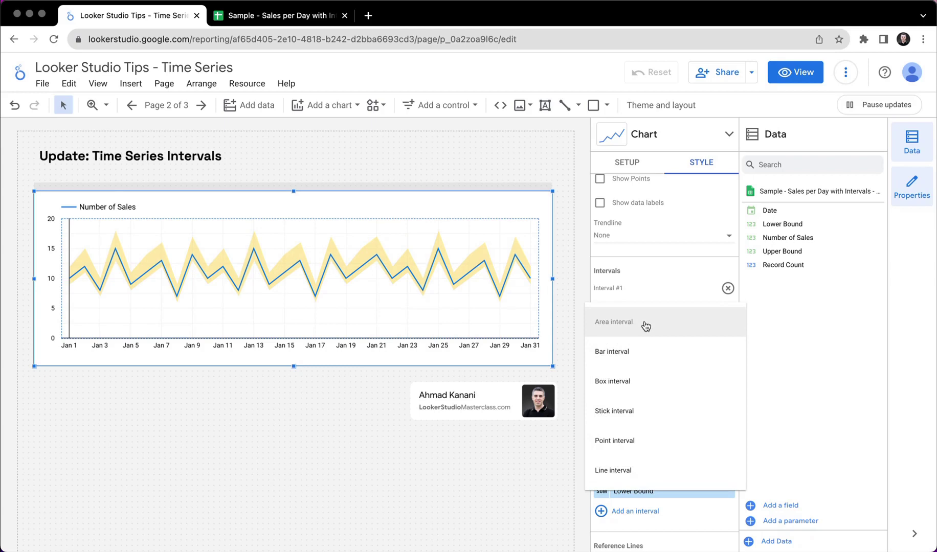
{"action": "left_click", "coordinate": [642, 352]}
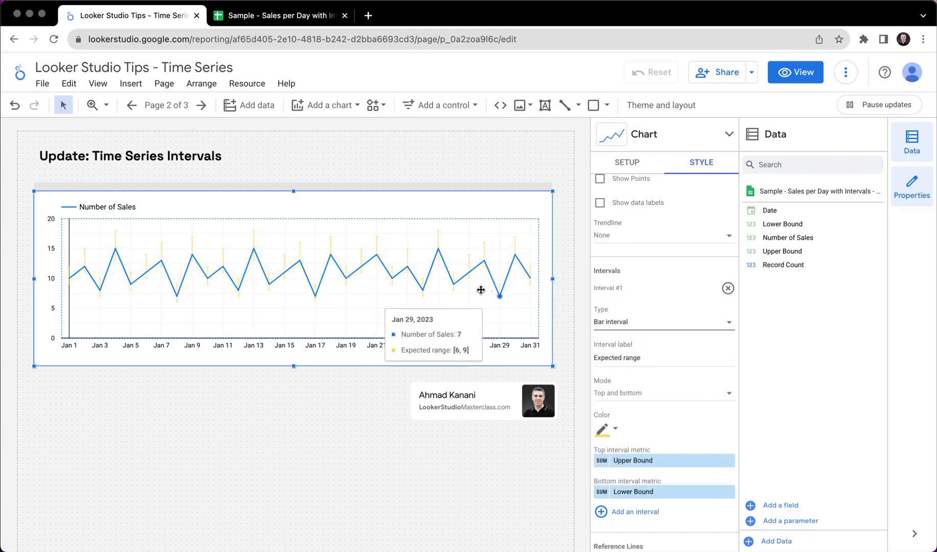
{"action": "scroll", "coordinate": [481, 290], "scroll_direction": "up", "scroll_amount": 5}
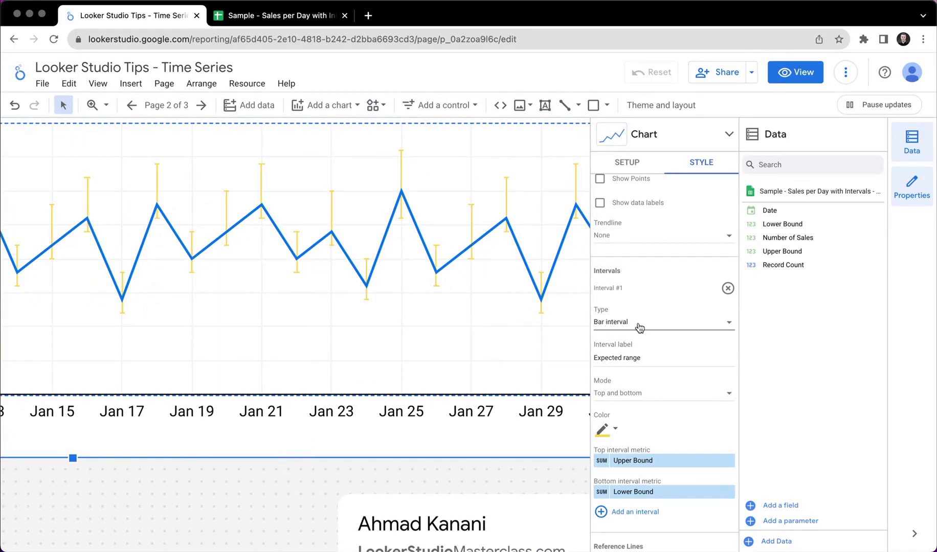
{"action": "scroll", "coordinate": [383, 324], "scroll_direction": "down", "scroll_amount": 5}
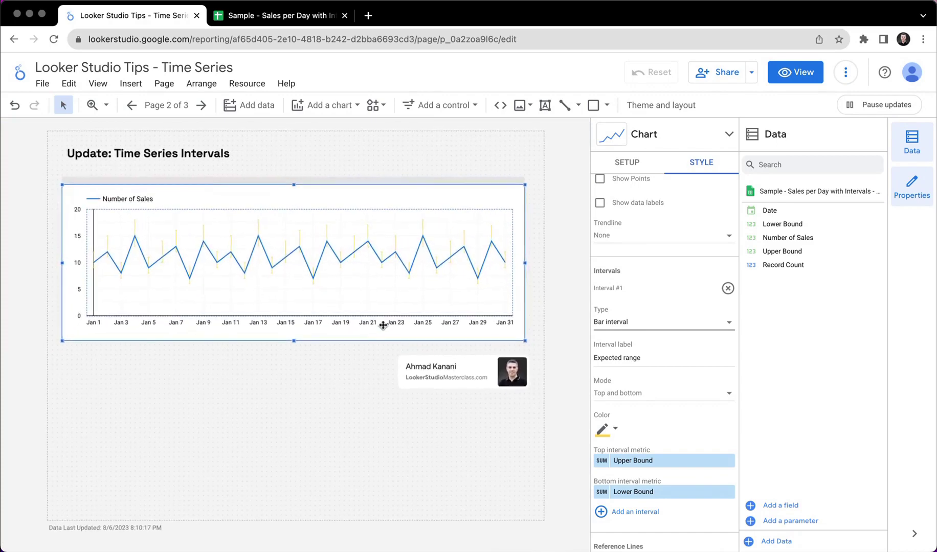
{"action": "scroll", "coordinate": [382, 324], "scroll_direction": "up", "scroll_amount": 2}
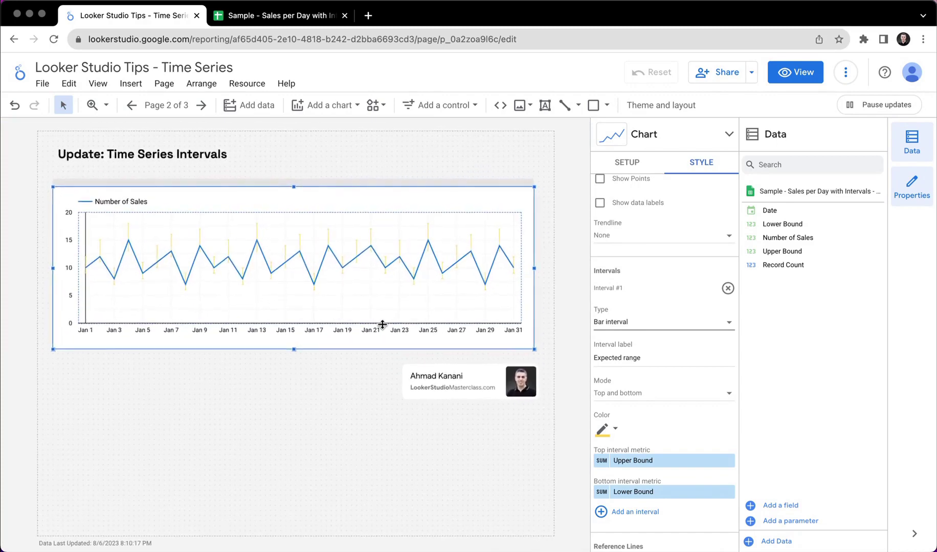
{"action": "left_click", "coordinate": [107, 106]}
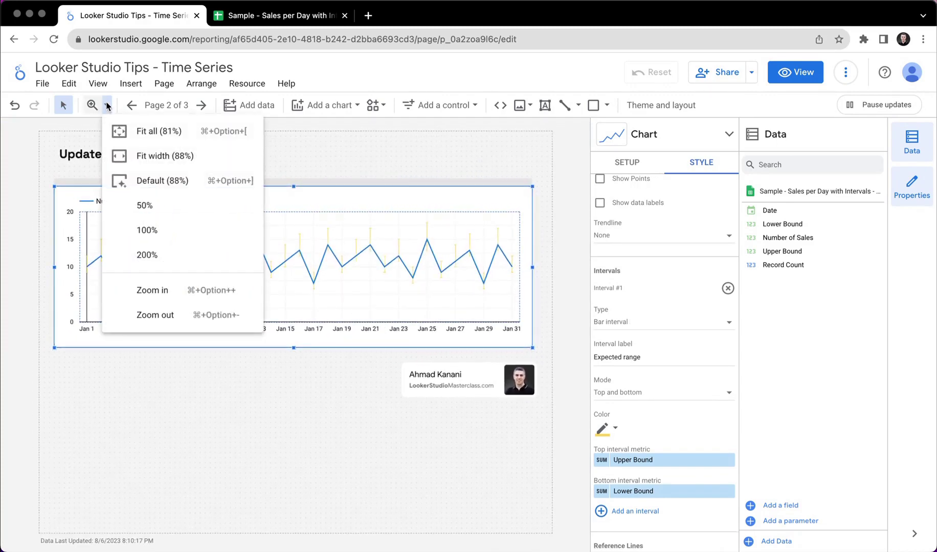
{"action": "left_click", "coordinate": [147, 155]}
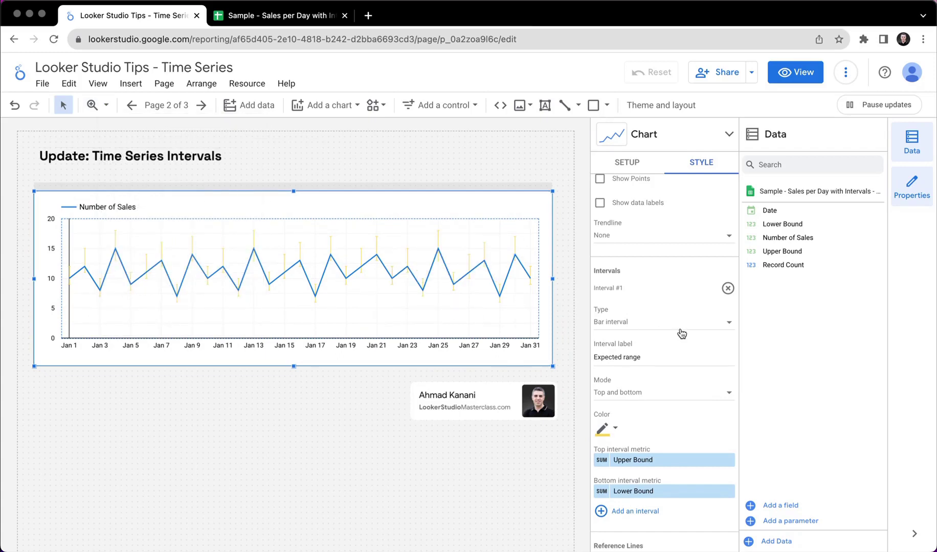
Step: Try the Box, Stick, Point and Line interval types in turn
{"action": "left_click", "coordinate": [681, 334]}
{"action": "left_click", "coordinate": [657, 351]}
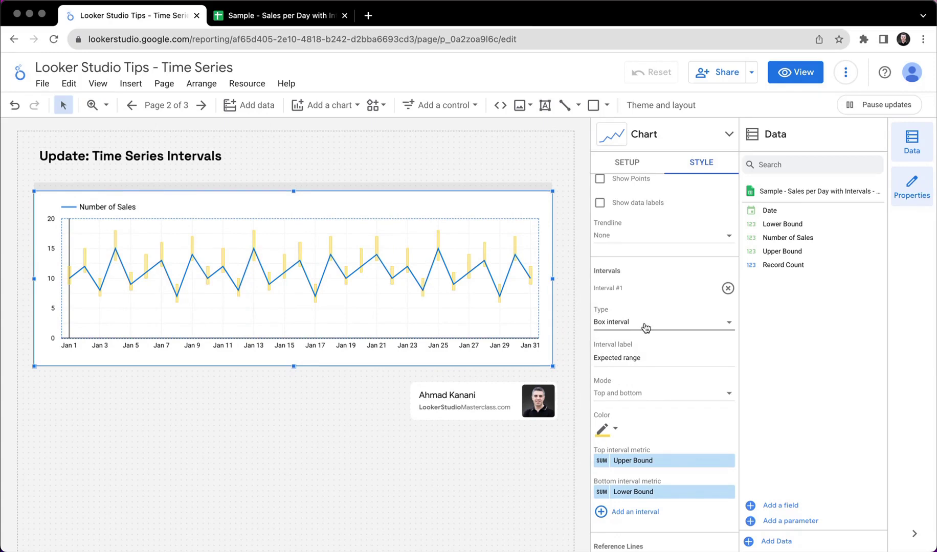
{"action": "left_click", "coordinate": [645, 327]}
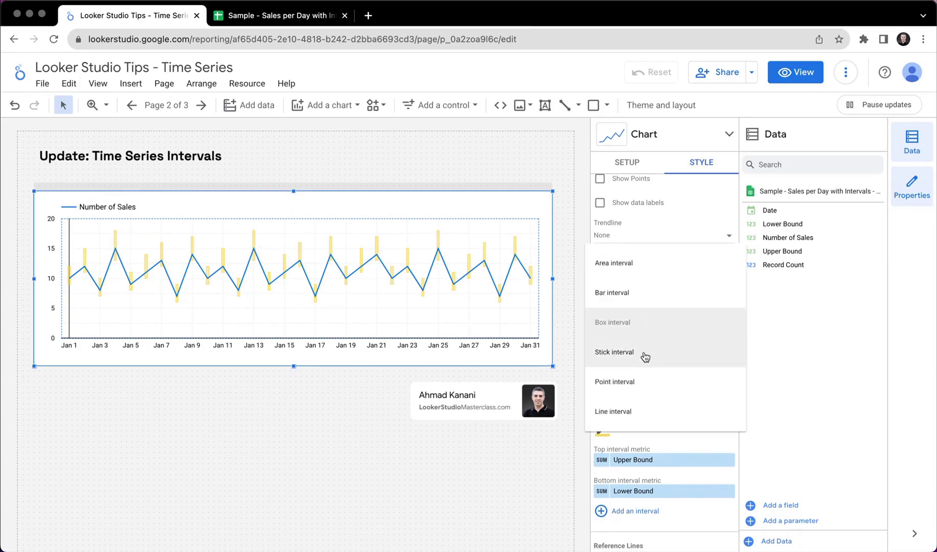
{"action": "left_click", "coordinate": [644, 351]}
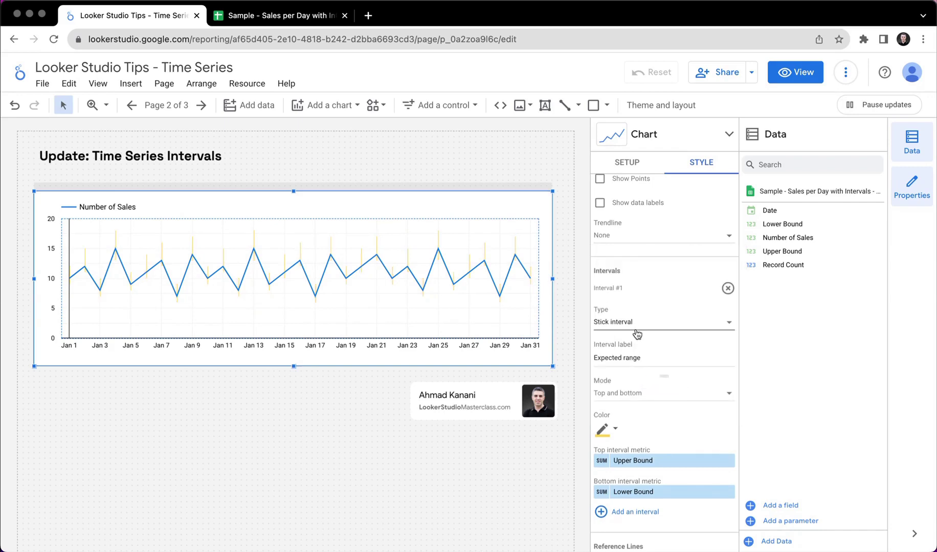
{"action": "left_click", "coordinate": [636, 325]}
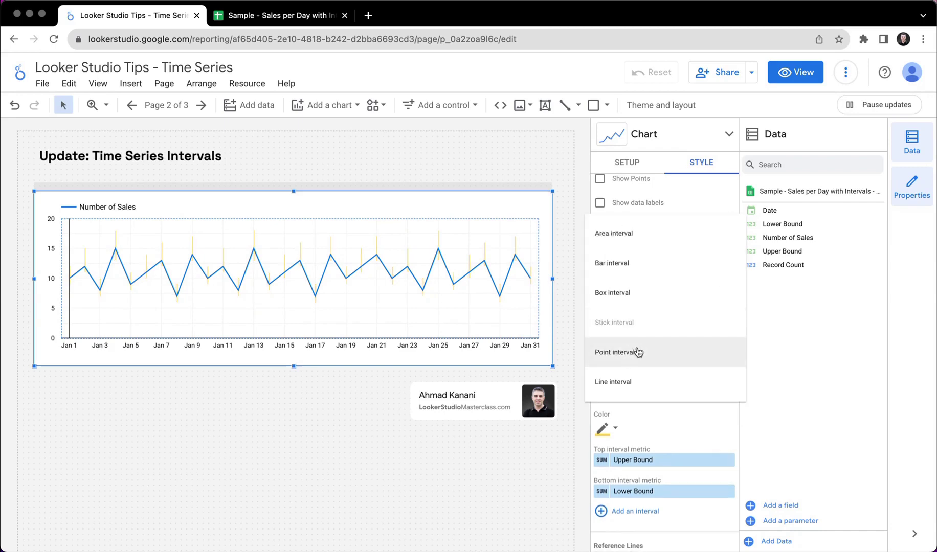
{"action": "left_click", "coordinate": [638, 352]}
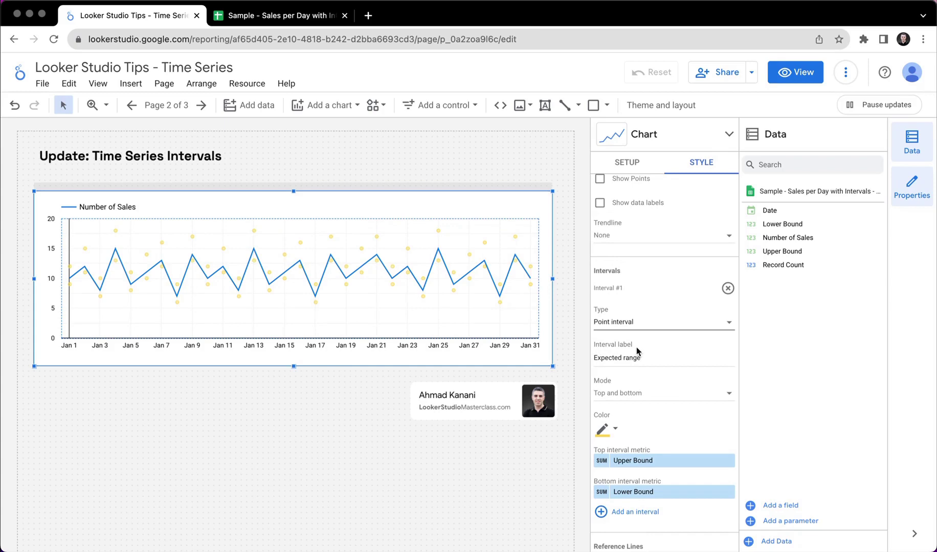
{"action": "left_click", "coordinate": [639, 327]}
{"action": "left_click", "coordinate": [636, 352]}
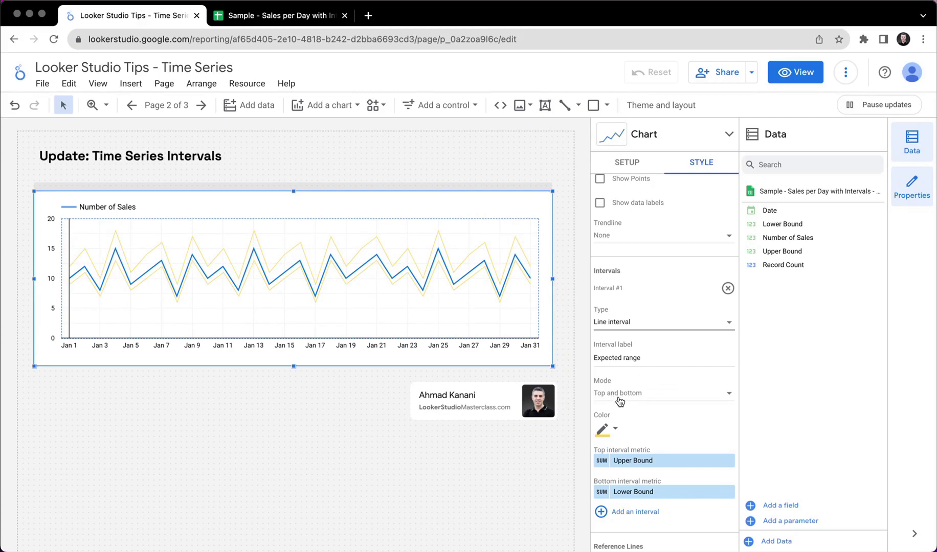
Step: Go back to an Area interval, check its Mode options, and switch to the sales spreadsheet
{"action": "left_click", "coordinate": [636, 326]}
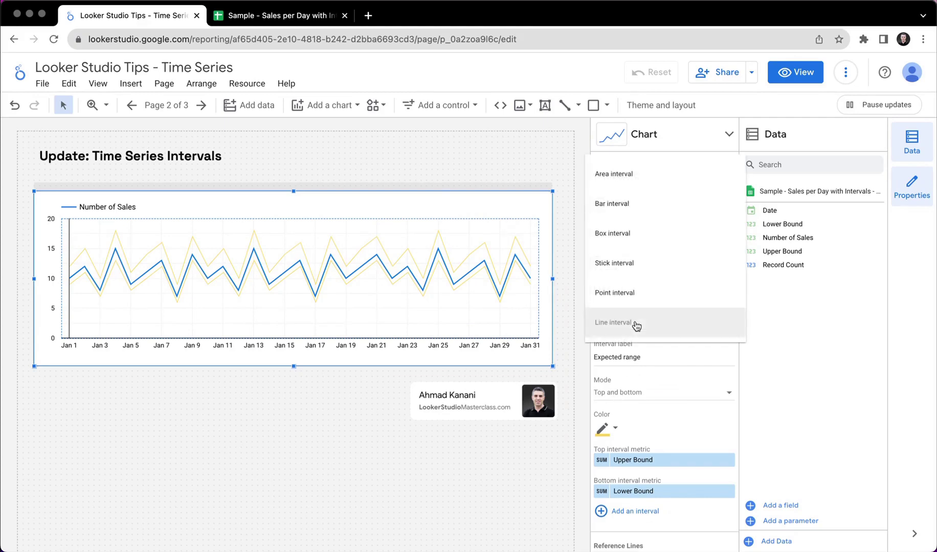
{"action": "left_click", "coordinate": [617, 173]}
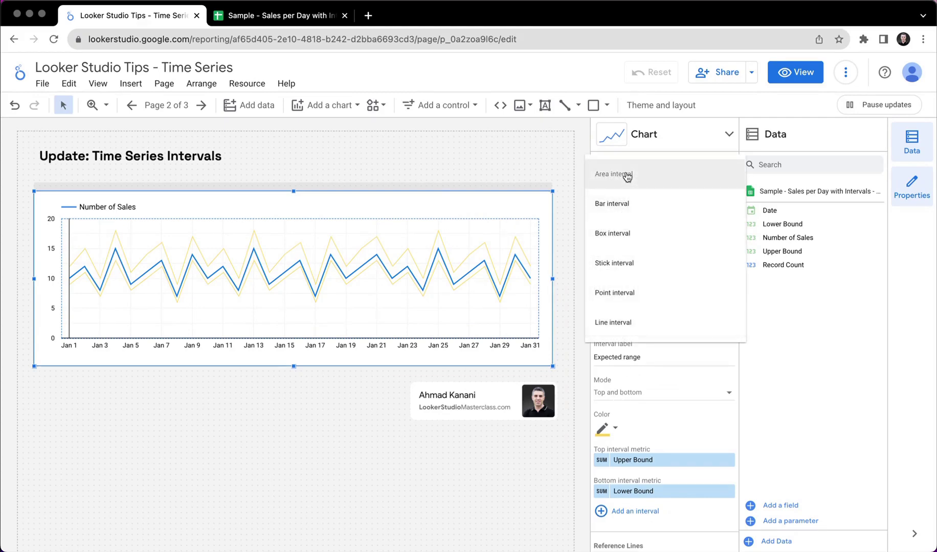
{"action": "left_click", "coordinate": [657, 398]}
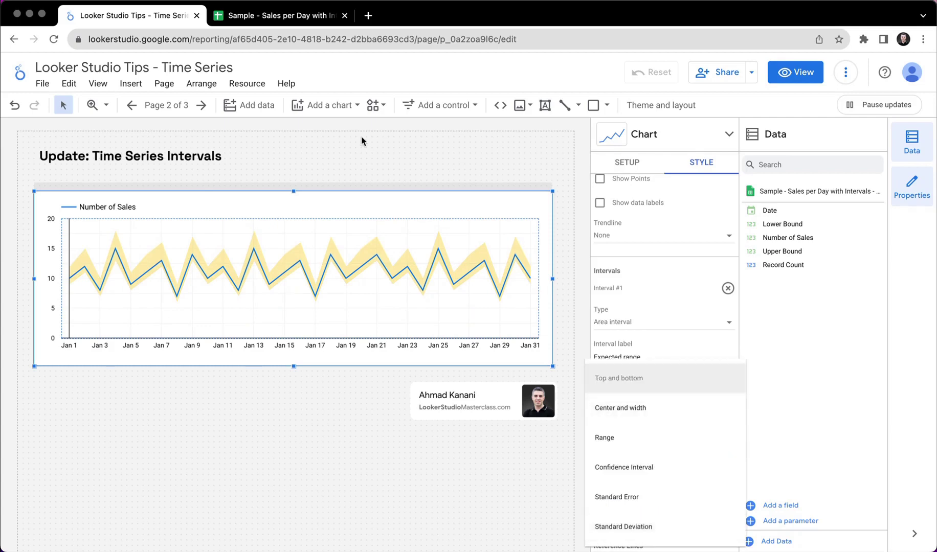
{"action": "left_click", "coordinate": [285, 19]}
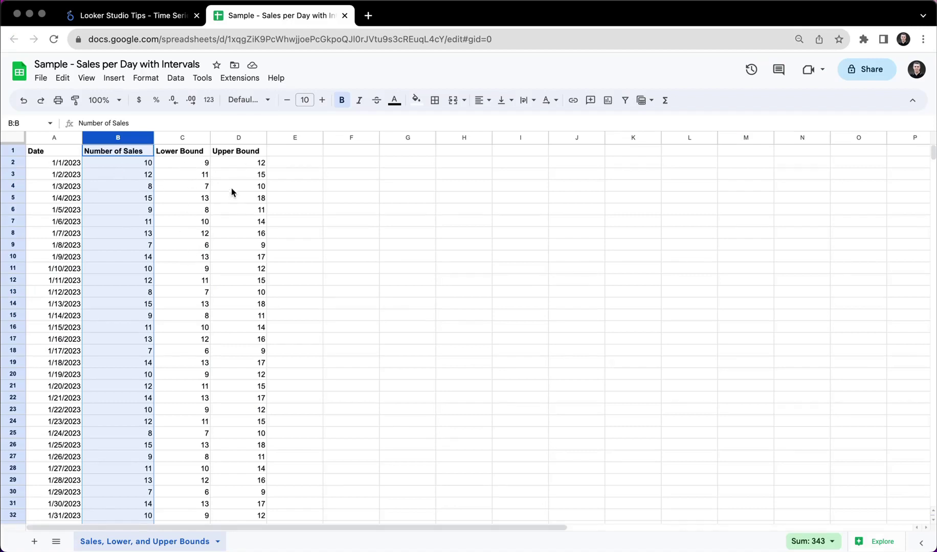
Step: Return from the sales and bounds spreadsheet to the Looker Studio Tips report
{"action": "left_click", "coordinate": [159, 17]}
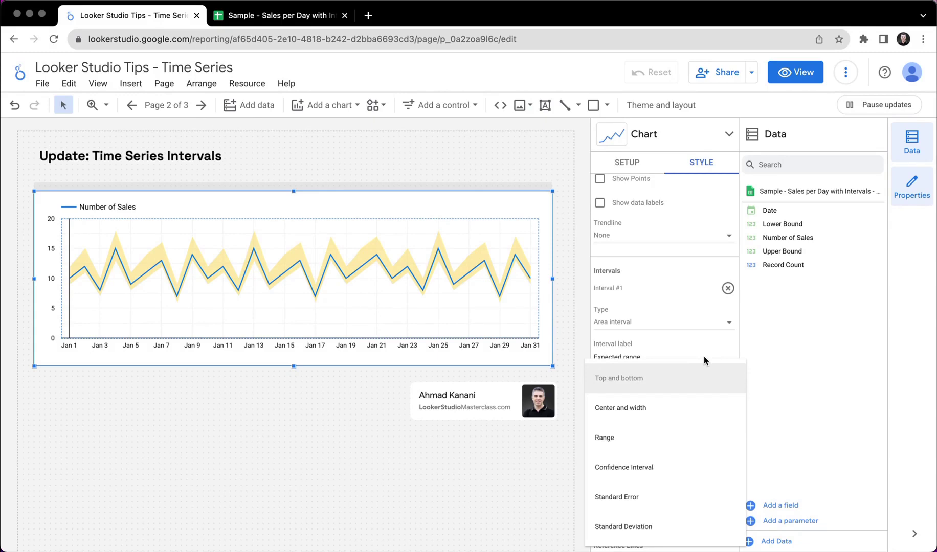
Step: Switch Interval #1 to Center and width, using Number of Sales as centre and Upper Bound as width
{"action": "left_click", "coordinate": [638, 409]}
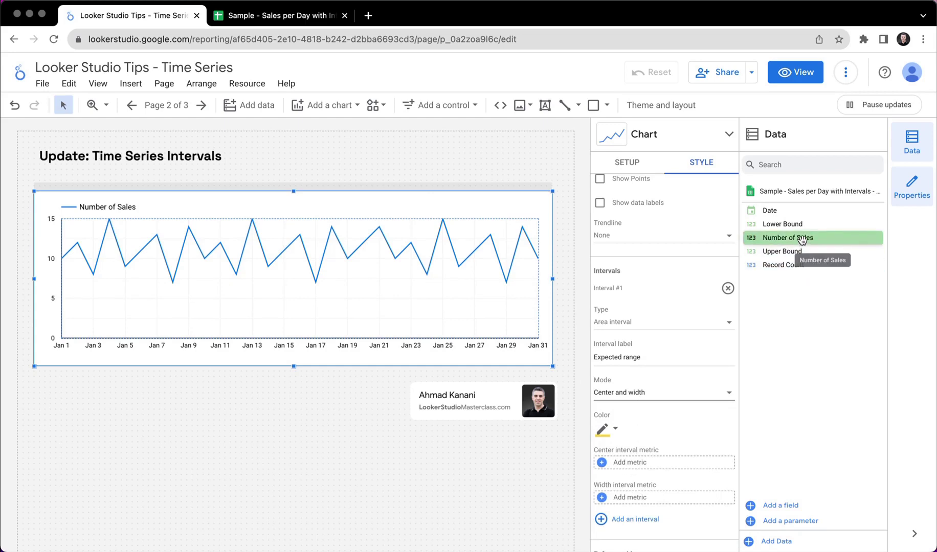
{"action": "left_click_drag", "start_coordinate": [801, 241], "coordinate": [653, 463]}
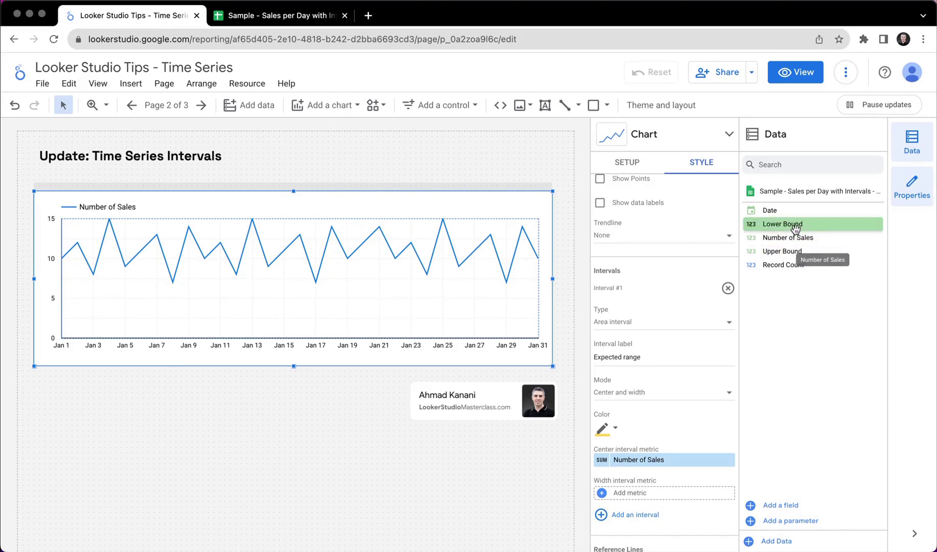
{"action": "left_click_drag", "start_coordinate": [800, 253], "coordinate": [659, 495]}
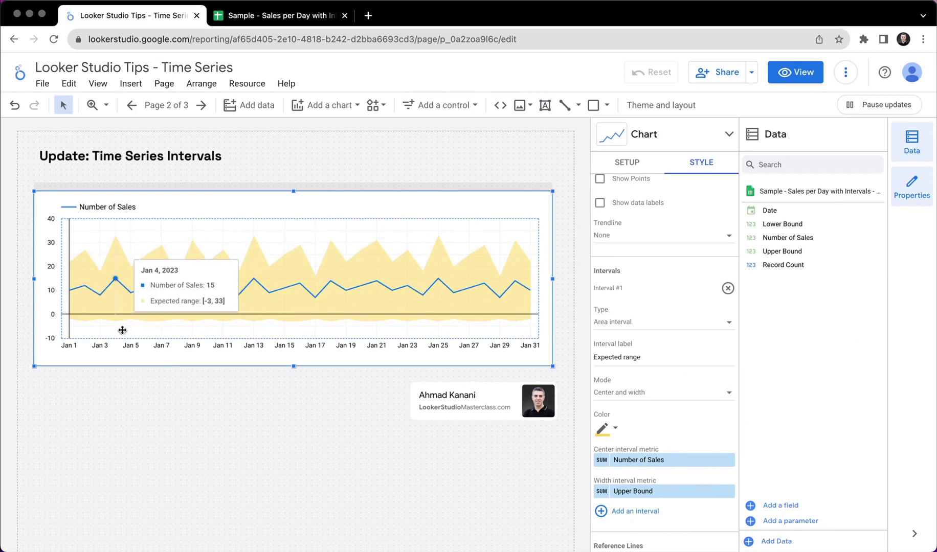
{"action": "mouse_move", "coordinate": [131, 324]}
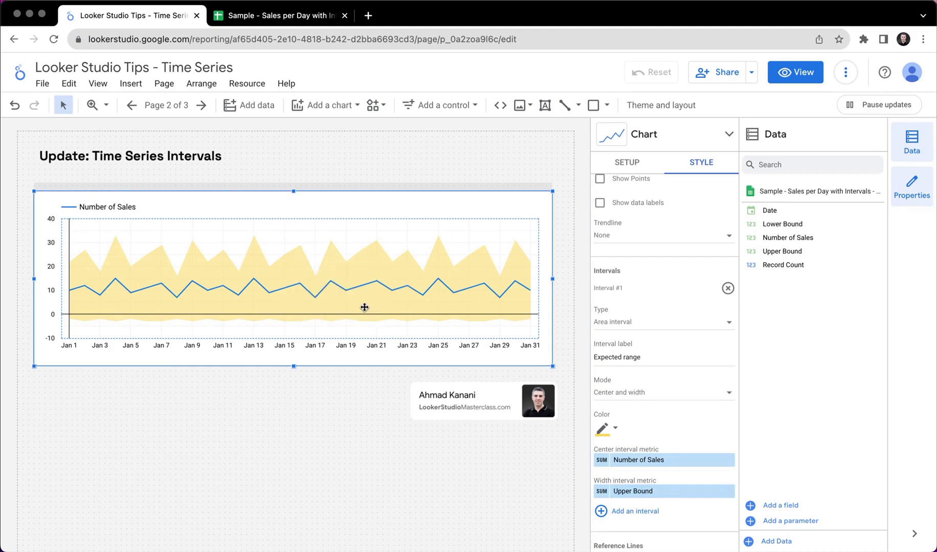
Step: Create a calculated width field named Five with formula 5
{"action": "left_click", "coordinate": [620, 491]}
{"action": "left_click", "coordinate": [664, 536]}
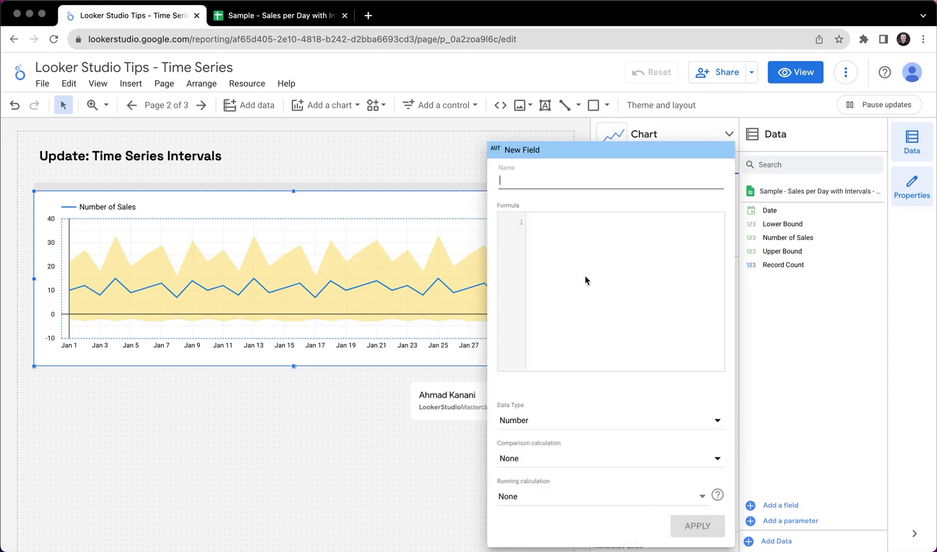
{"action": "type", "text": "Five"}
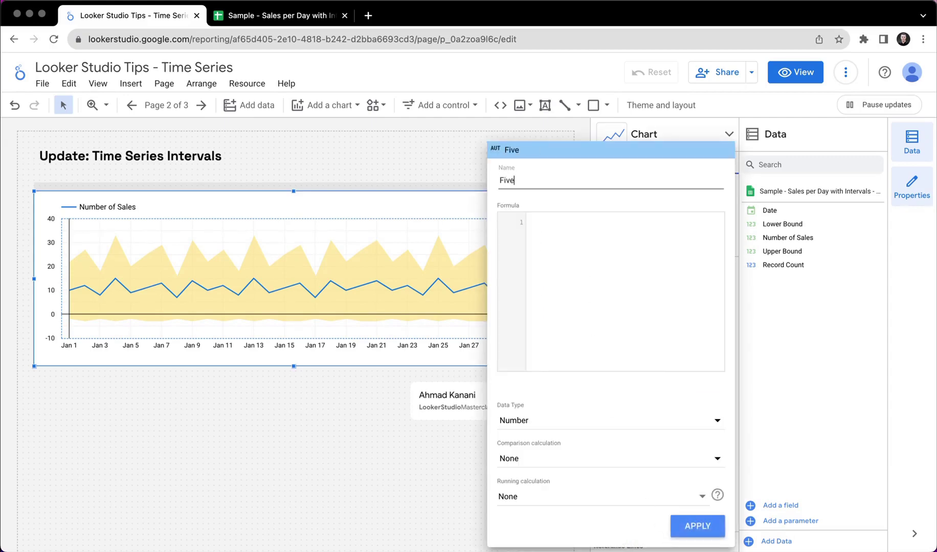
{"action": "left_click", "coordinate": [606, 270]}
{"action": "type", "text": "5"}
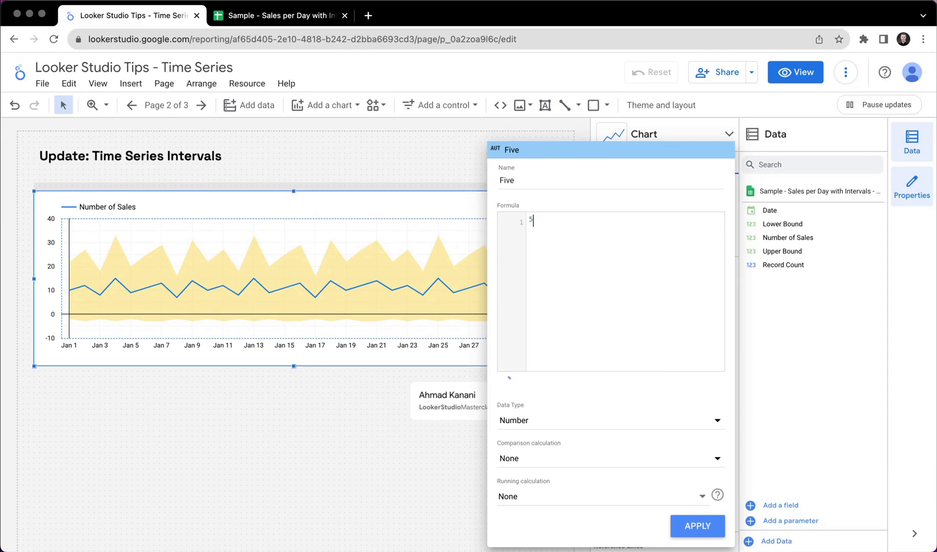
{"action": "left_click", "coordinate": [711, 525]}
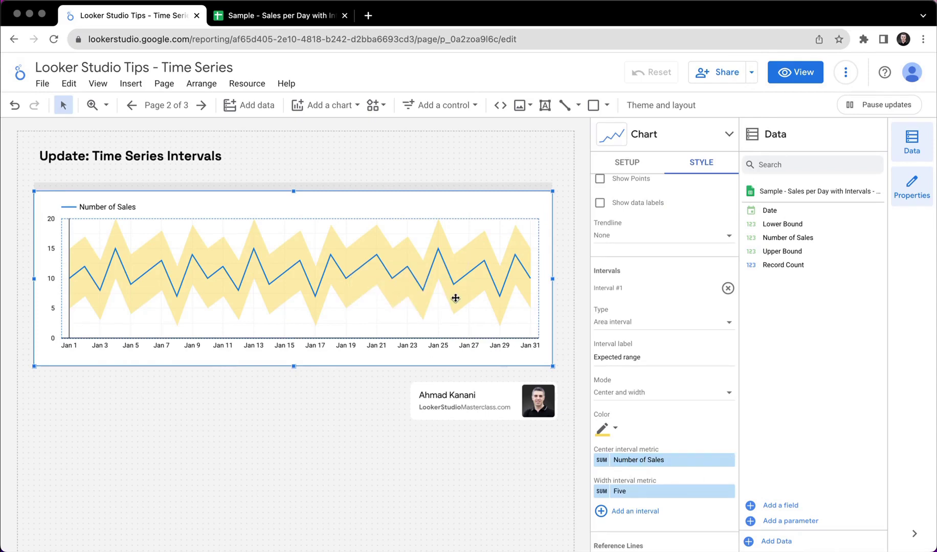
Step: Change the Five field's formula from 5 to 2 to narrow the band
{"action": "mouse_move", "coordinate": [454, 317]}
{"action": "left_click", "coordinate": [604, 492]}
{"action": "left_click_drag", "start_coordinate": [548, 71], "coordinate": [516, 74]}
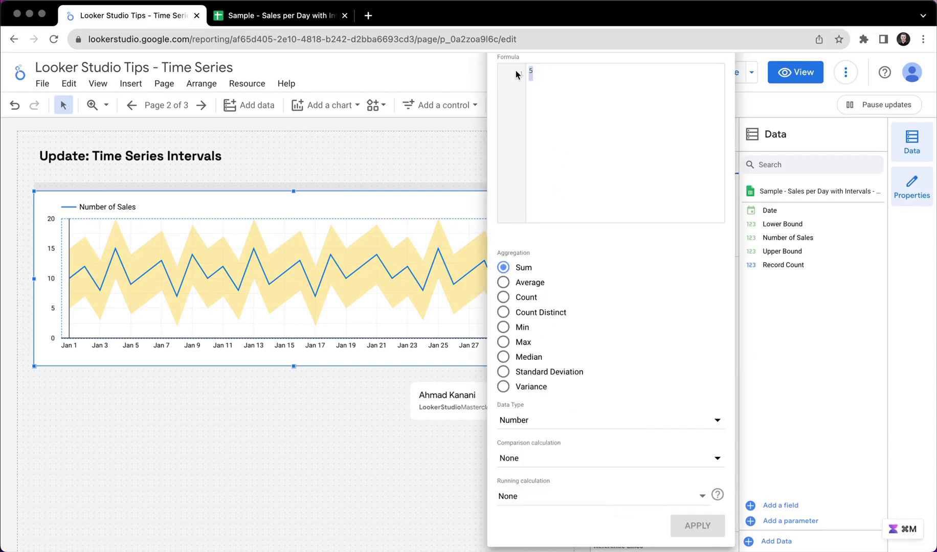
{"action": "type", "text": "2"}
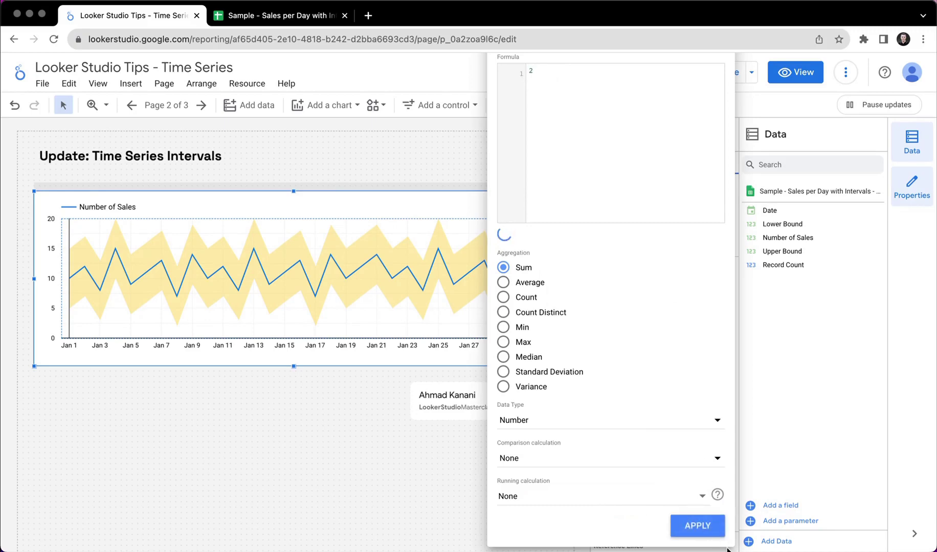
{"action": "left_click", "coordinate": [701, 526]}
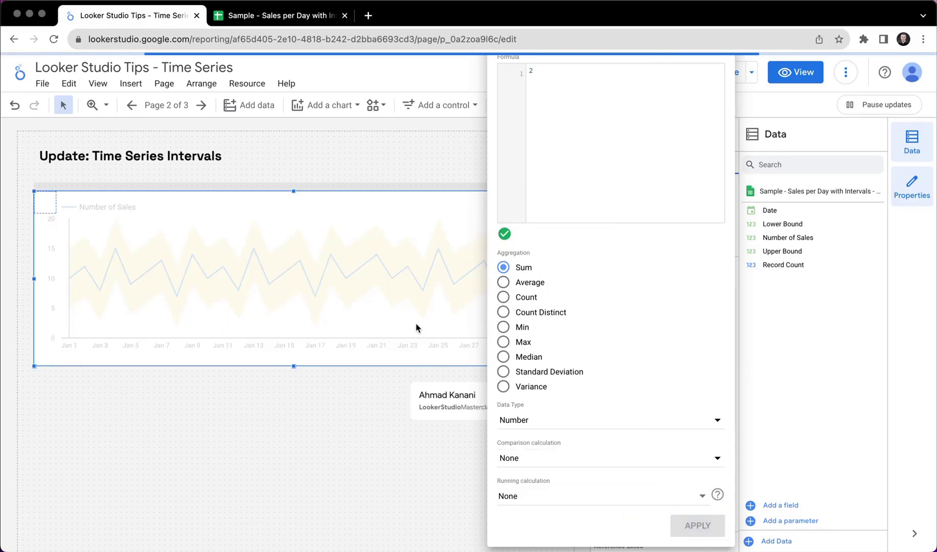
{"action": "left_click", "coordinate": [403, 325]}
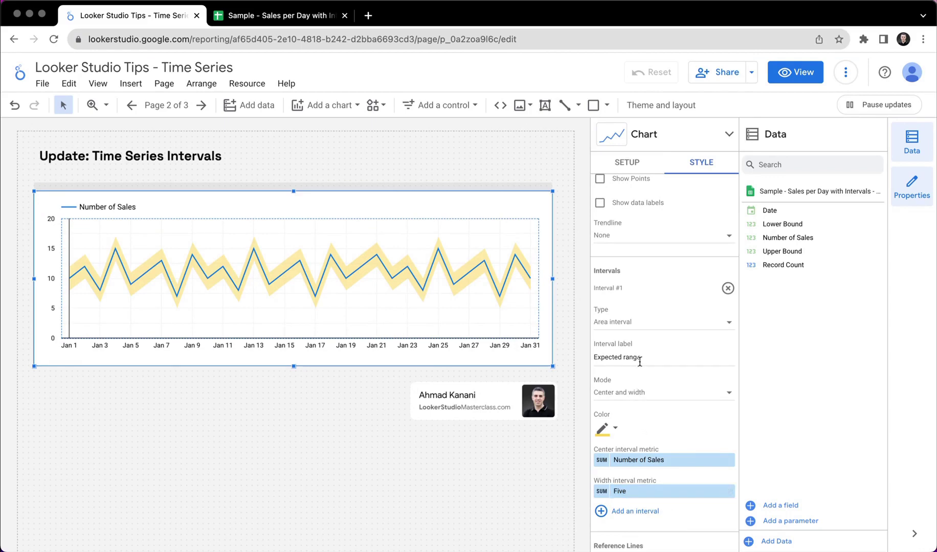
{"action": "left_click", "coordinate": [657, 395]}
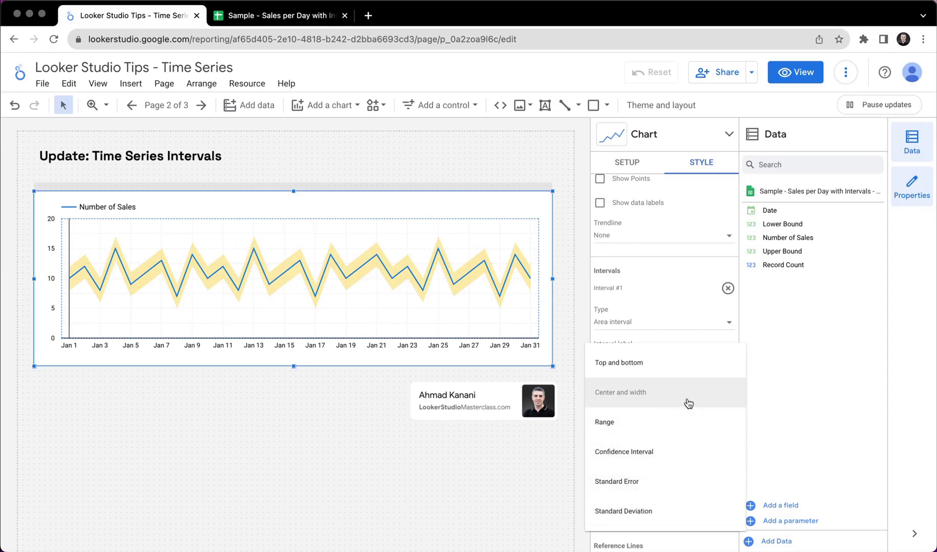
{"action": "left_click", "coordinate": [757, 410]}
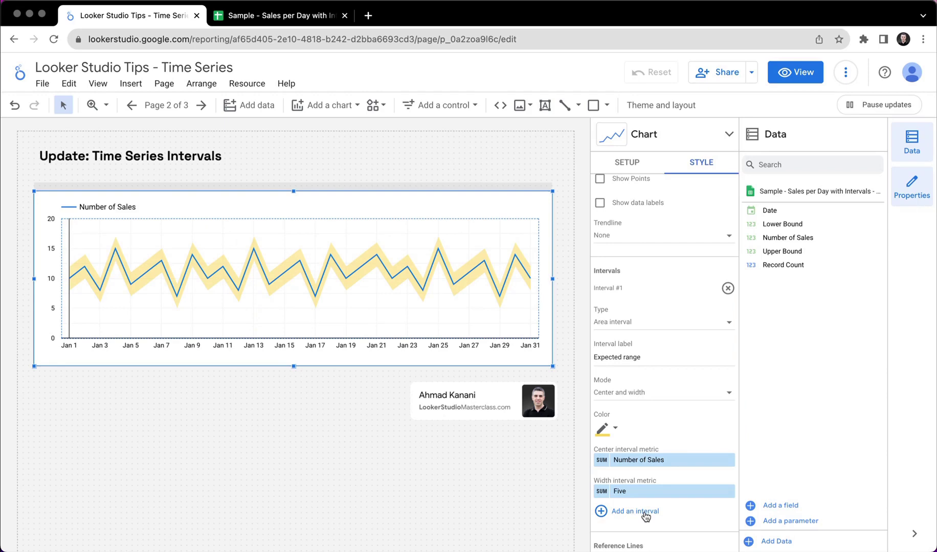
Step: Set Expected range to Top and bottom mode and add a second interval
{"action": "left_click", "coordinate": [636, 394]}
{"action": "left_click", "coordinate": [623, 366]}
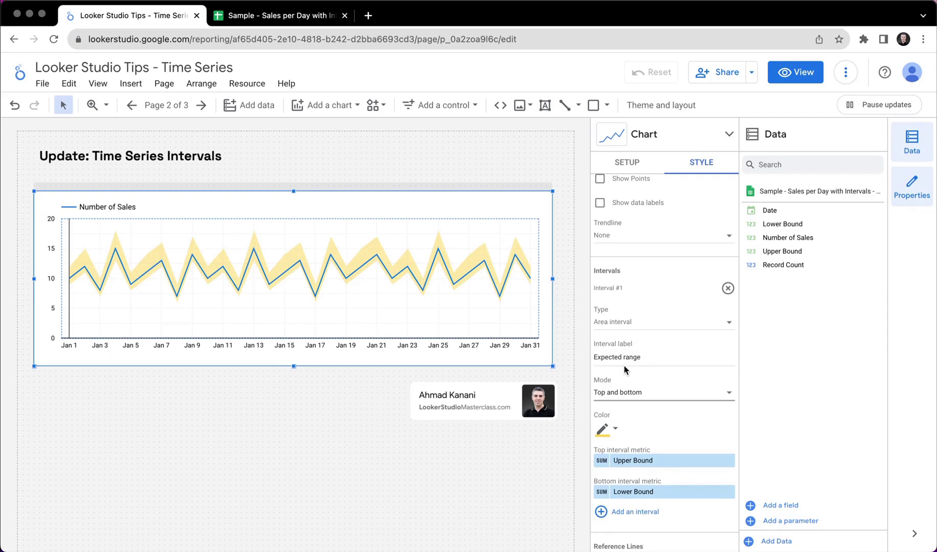
{"action": "left_click", "coordinate": [634, 512]}
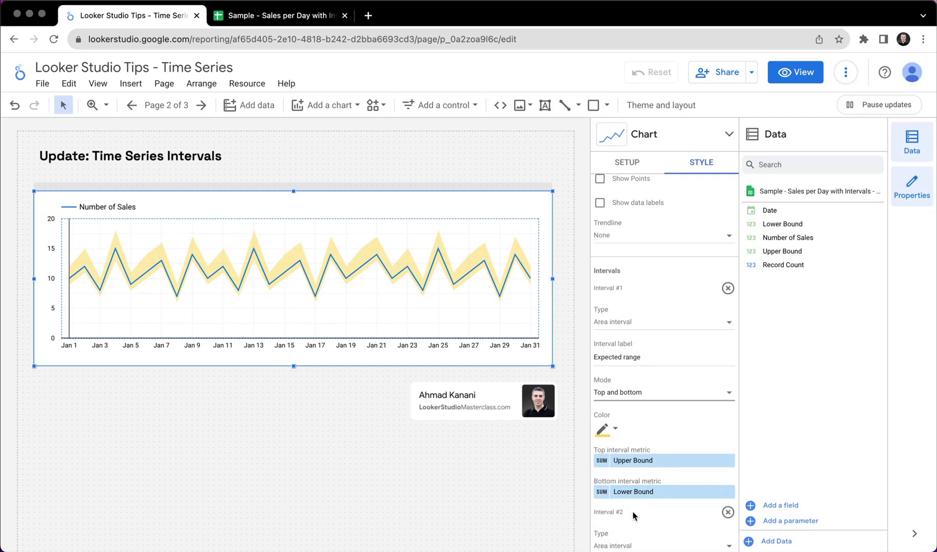
{"action": "scroll", "coordinate": [696, 440], "scroll_direction": "down", "scroll_amount": 5}
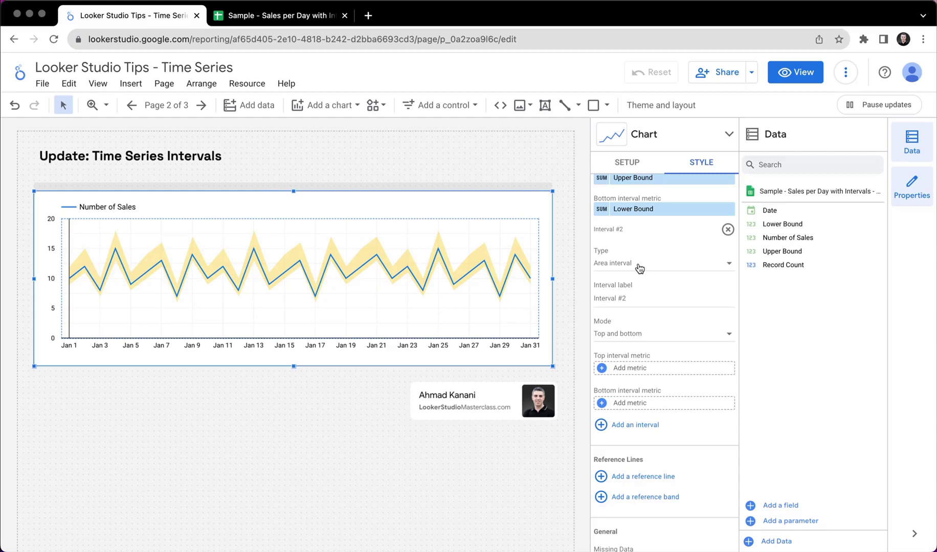
Step: Make Interval #2 a Center and width point interval centred on Lower Bound
{"action": "left_click", "coordinate": [639, 267]}
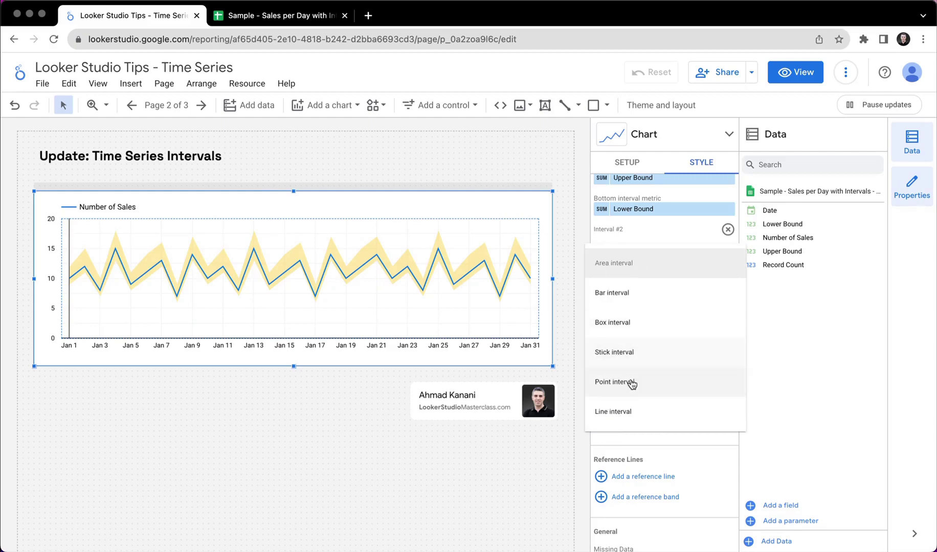
{"action": "left_click", "coordinate": [632, 385]}
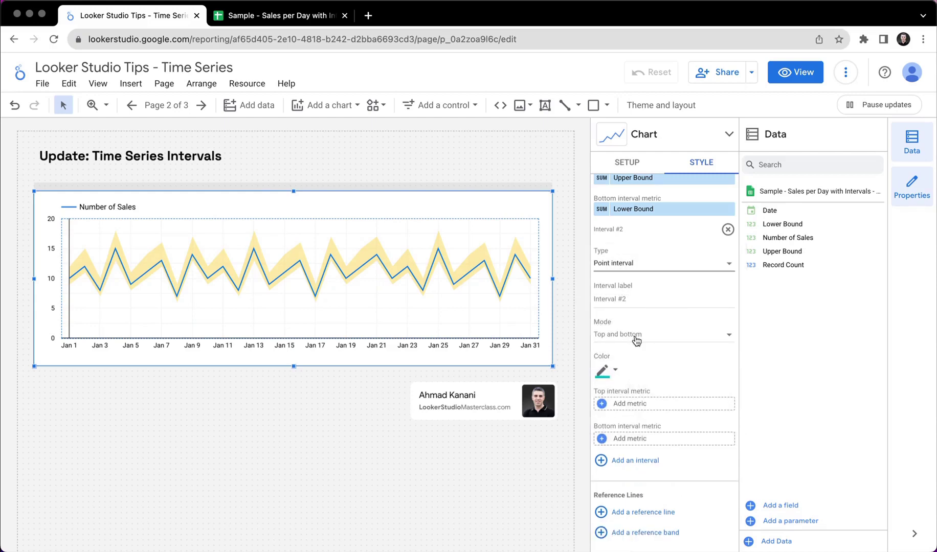
{"action": "left_click", "coordinate": [636, 338]}
{"action": "left_click", "coordinate": [633, 365]}
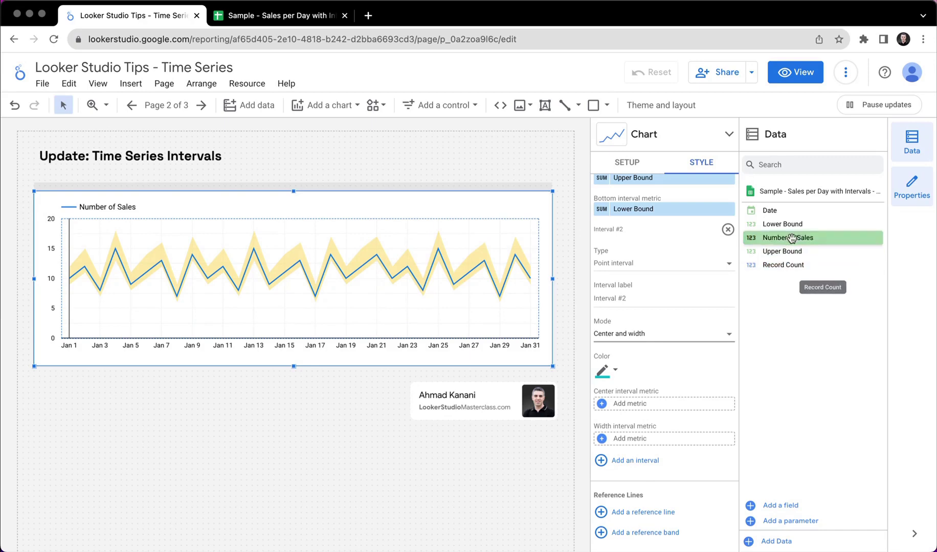
{"action": "left_click_drag", "start_coordinate": [790, 223], "coordinate": [675, 404]}
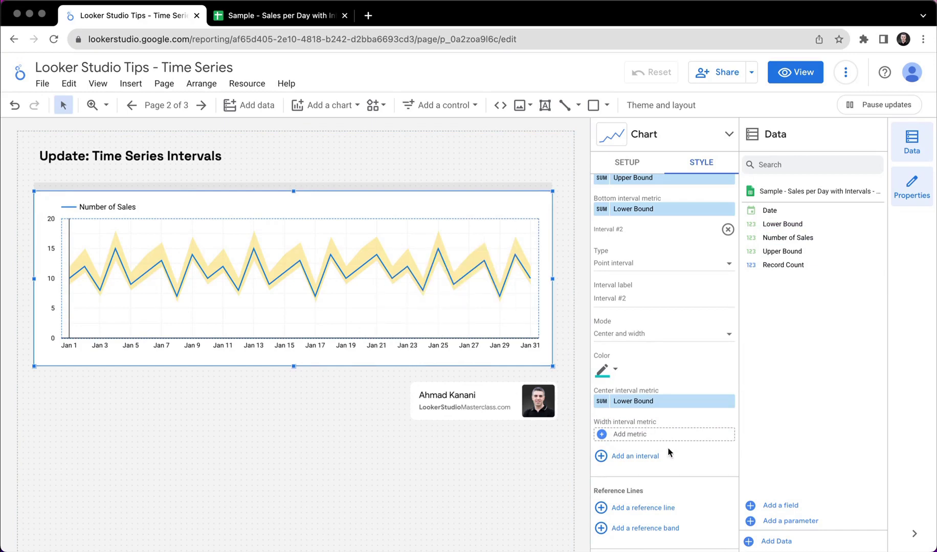
{"action": "left_click", "coordinate": [638, 437]}
Step: Create a new width field for Interval #2 with constant formula 8
{"action": "left_click", "coordinate": [647, 537]}
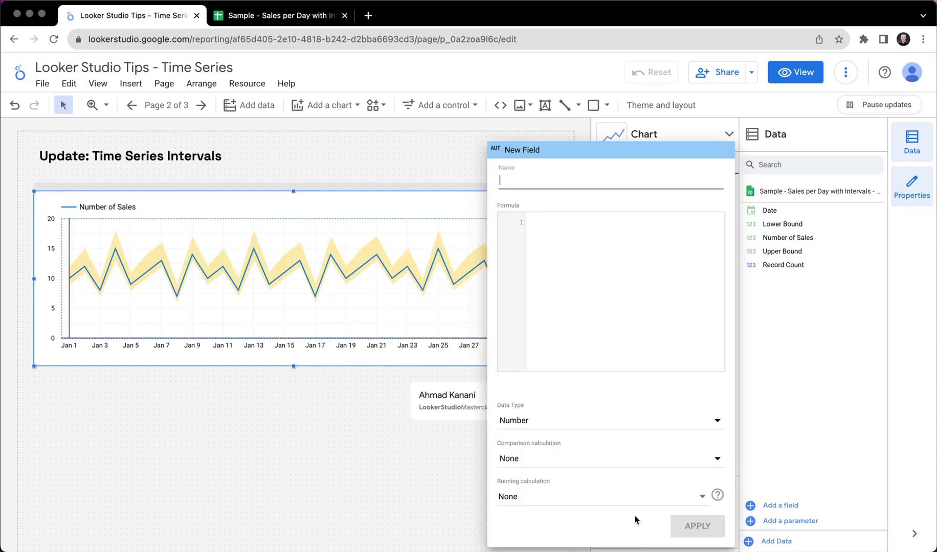
{"action": "left_click", "coordinate": [561, 217]}
{"action": "type", "text": "8"}
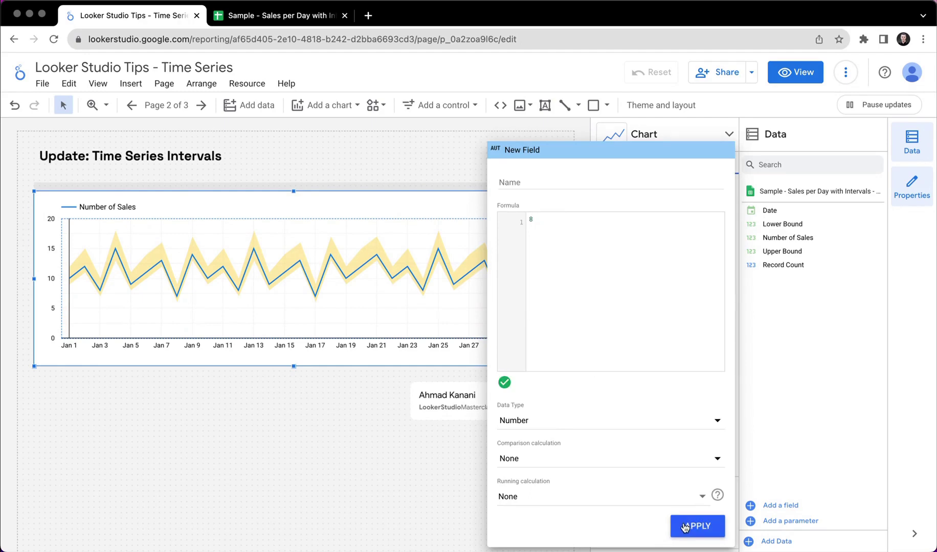
{"action": "left_click", "coordinate": [686, 527]}
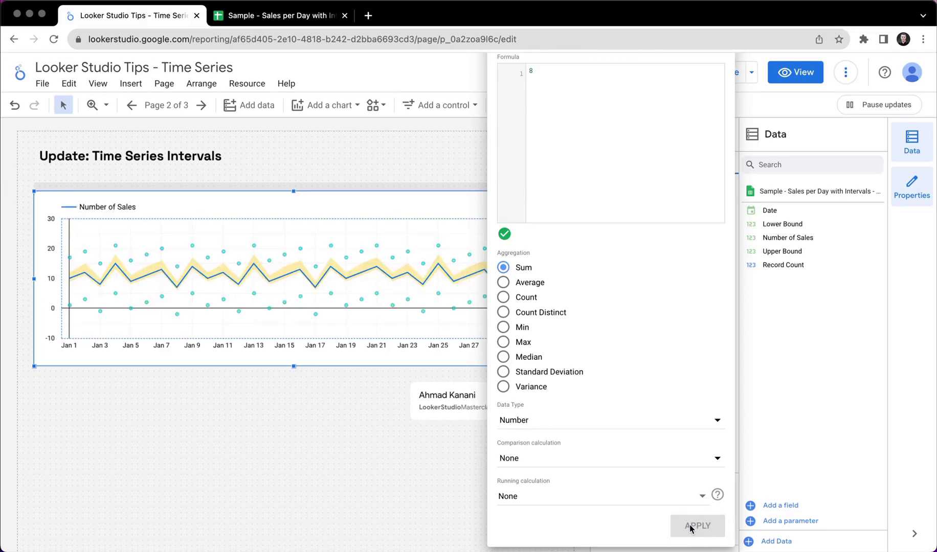
{"action": "left_click", "coordinate": [793, 456]}
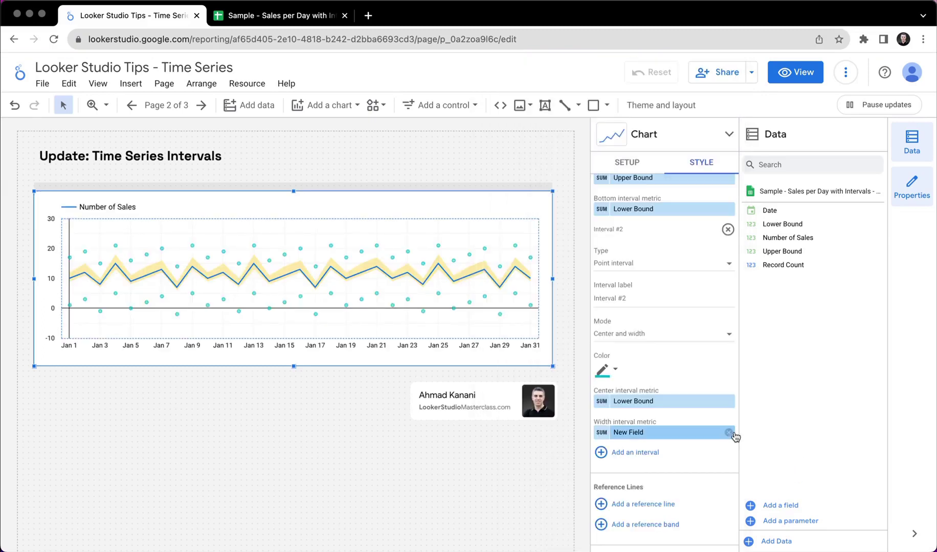
Step: Change Interval #2's type to Box interval, drawn as teal boxes
{"action": "mouse_move", "coordinate": [488, 307]}
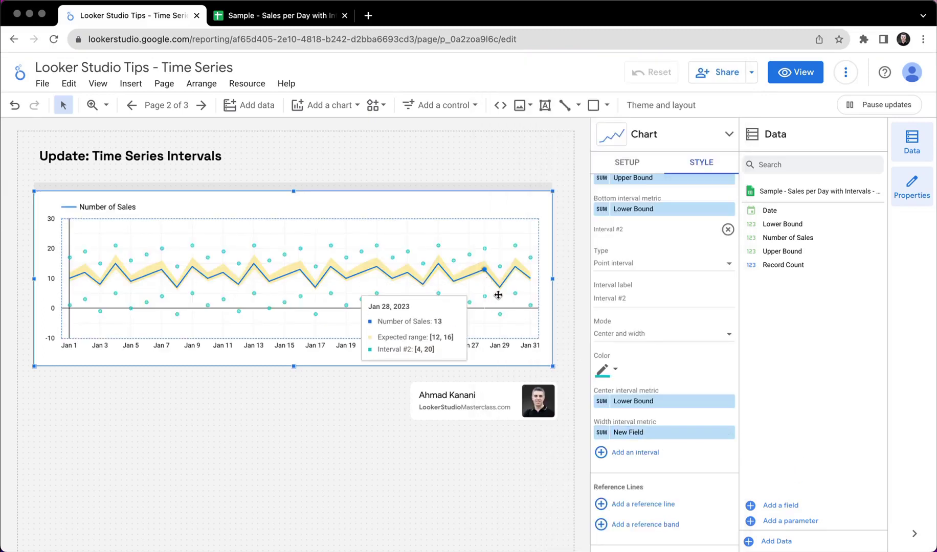
{"action": "mouse_move", "coordinate": [500, 273]}
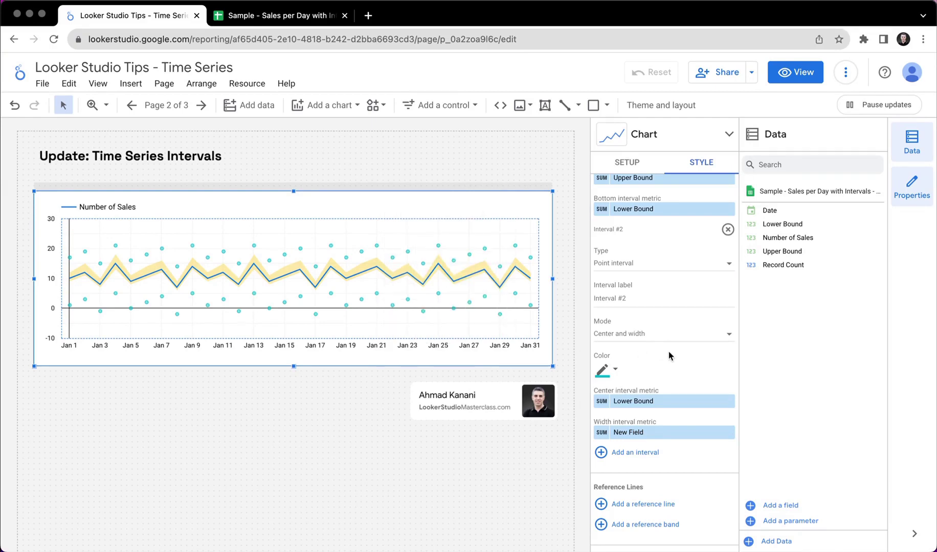
{"action": "left_click", "coordinate": [637, 263]}
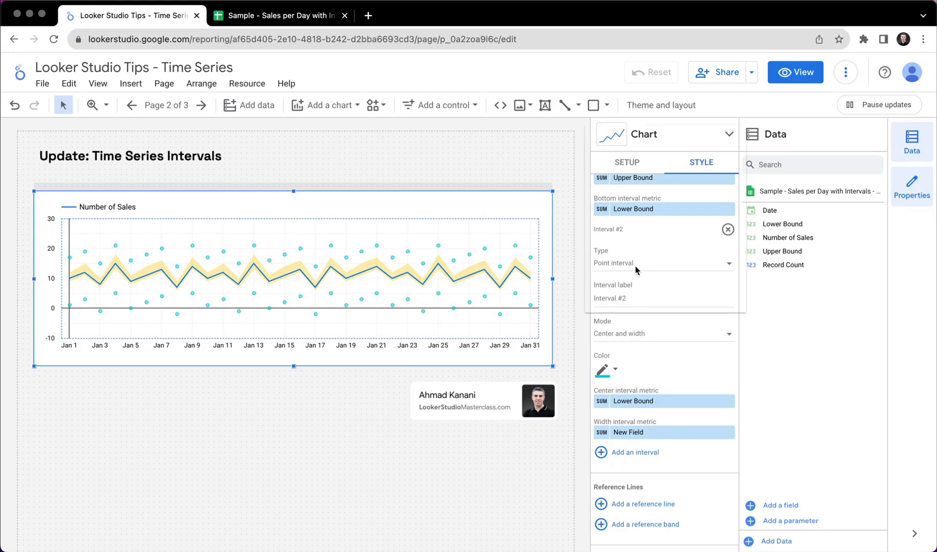
{"action": "left_click", "coordinate": [635, 209]}
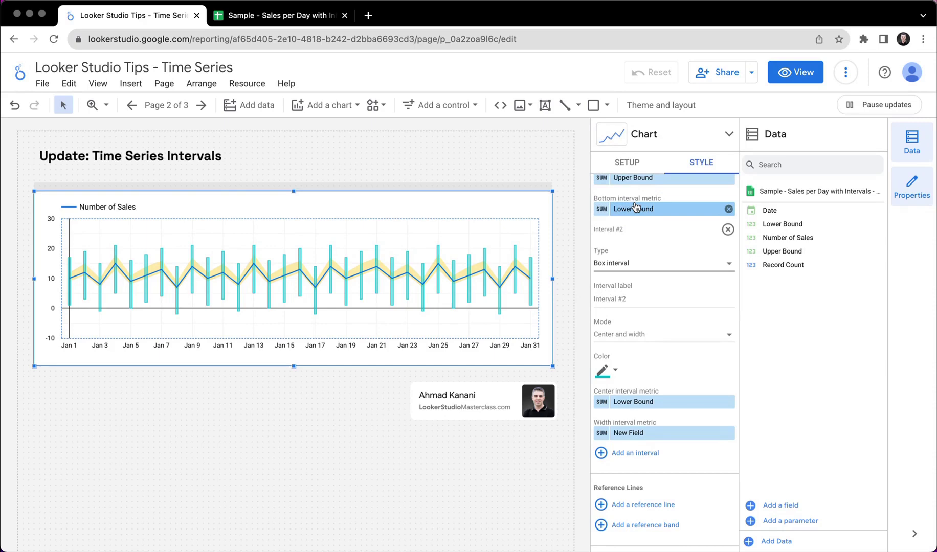
Step: Delete Interval #2 from the Style panel, keeping only the yellow Expected range band
{"action": "left_click", "coordinate": [728, 229]}
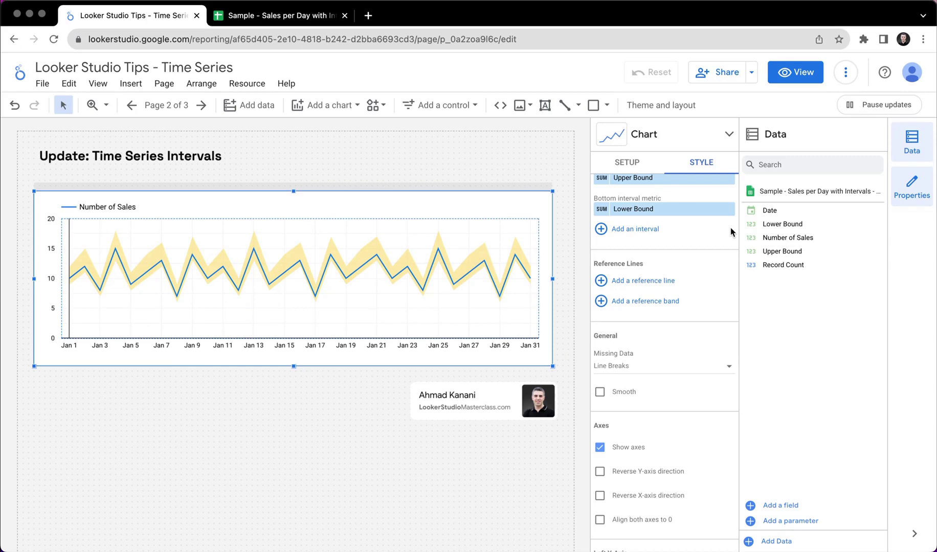
Step: Switch the report from edit mode to view mode
{"action": "left_click", "coordinate": [782, 71]}
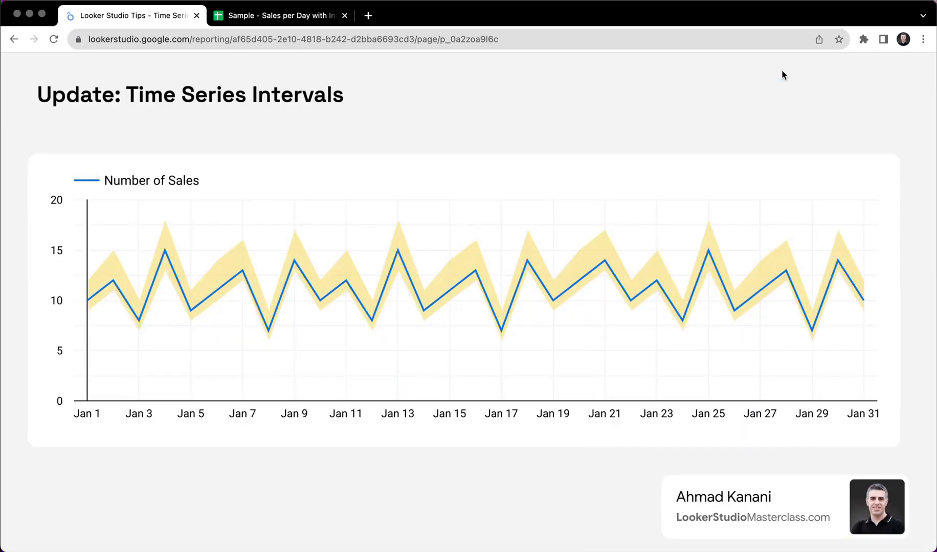